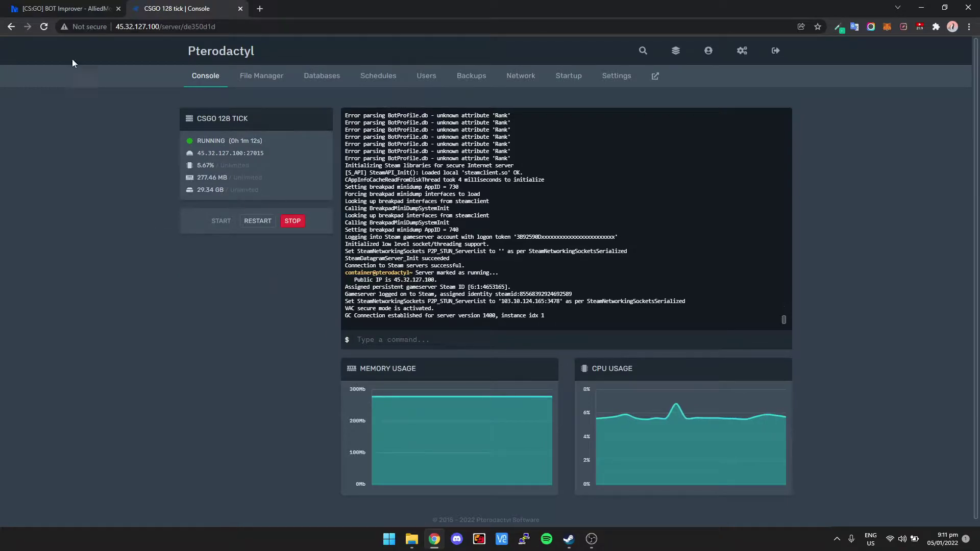
- Return from the BOT Improver thread to the CS:GO server and enter its file manager
click(83, 9)
scroll(108, 146, up, 2)
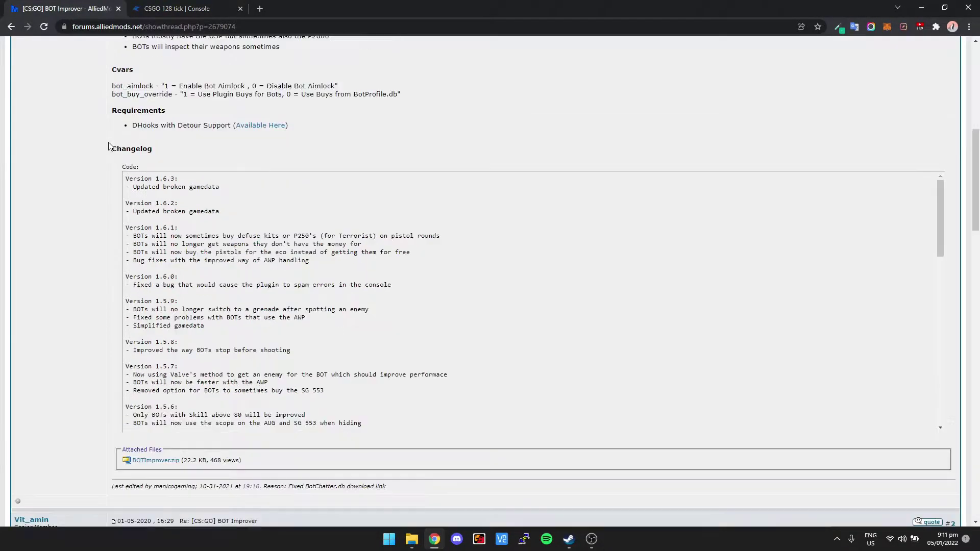
scroll(109, 145, up, 3)
scroll(85, 174, up, 2)
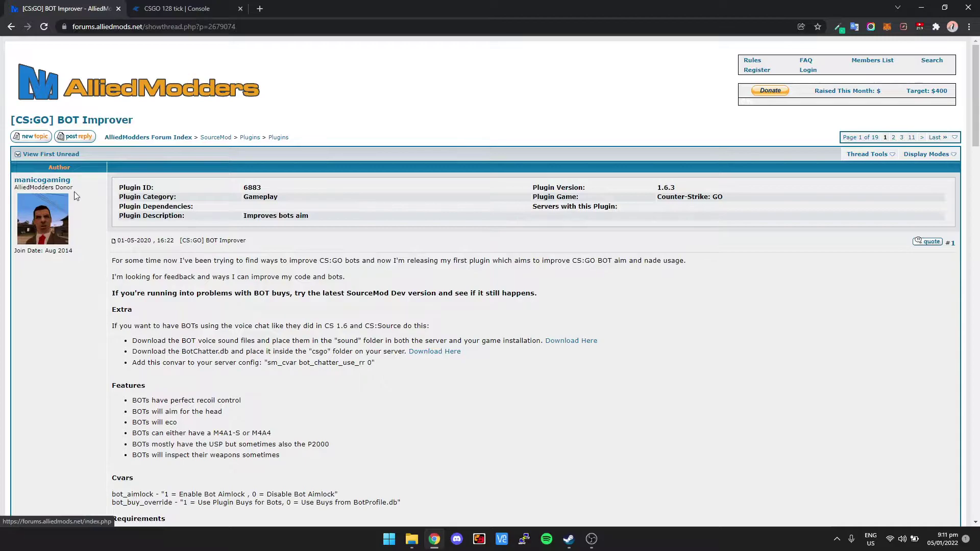
scroll(85, 207, down, 2)
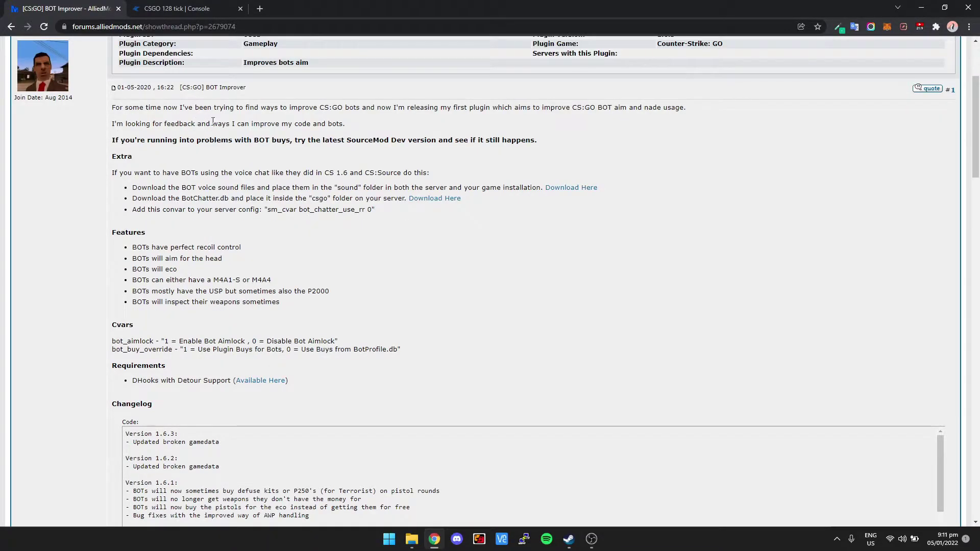
scroll(107, 201, down, 2)
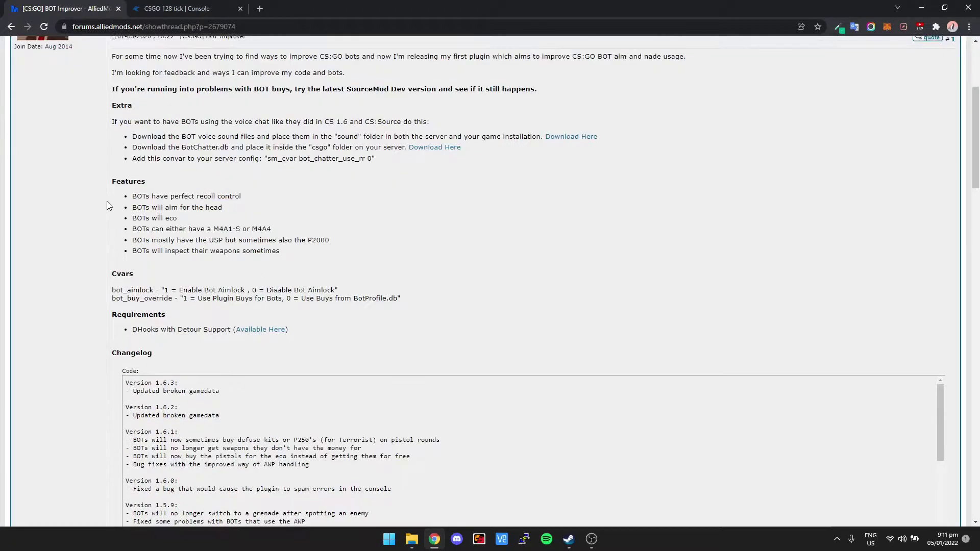
scroll(76, 188, down, 1)
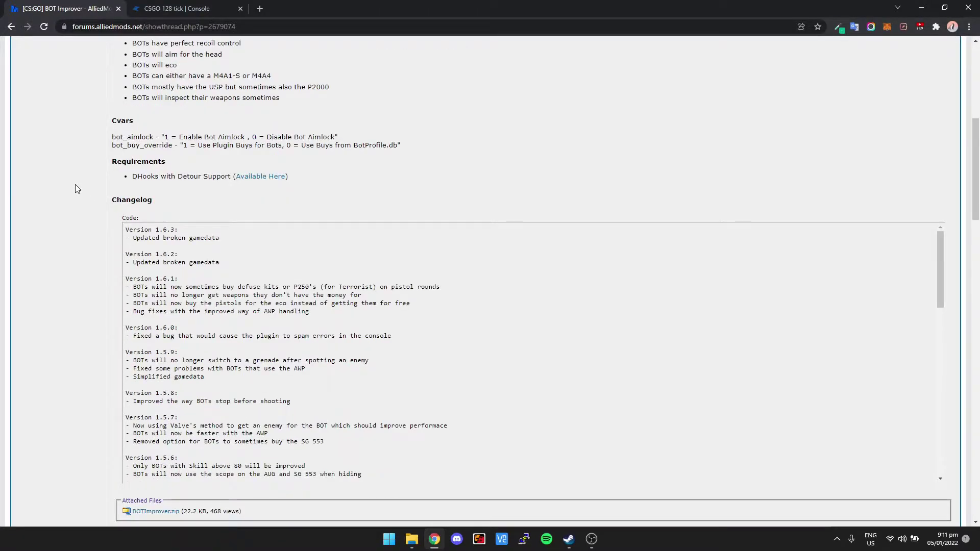
click(159, 8)
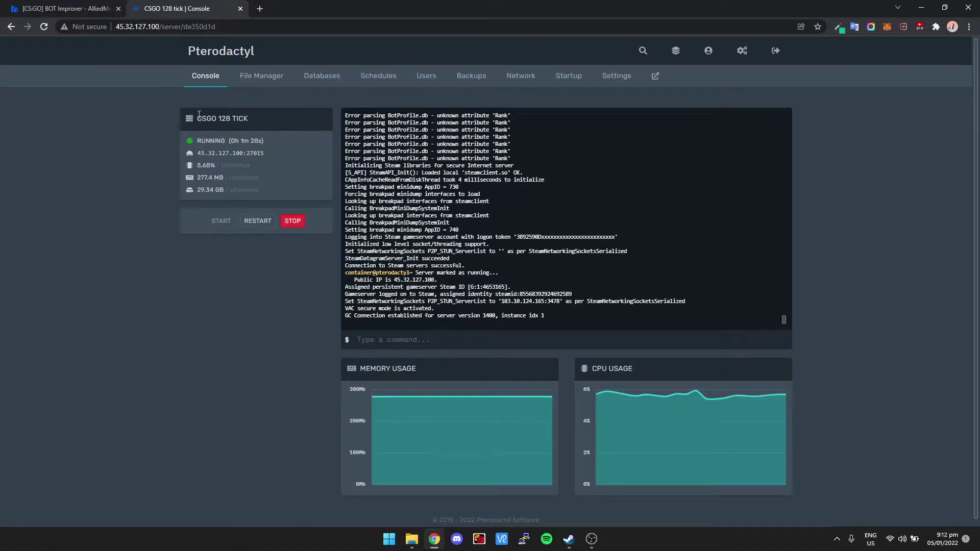
click(258, 83)
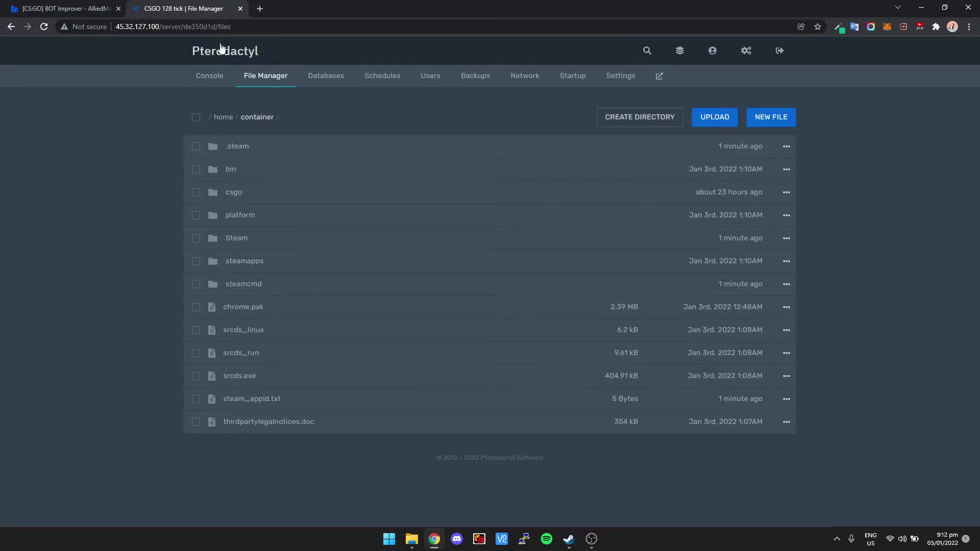
- Browse the server to csgo › addons › sourcemod, with the local BOTImprover download alongside
click(242, 201)
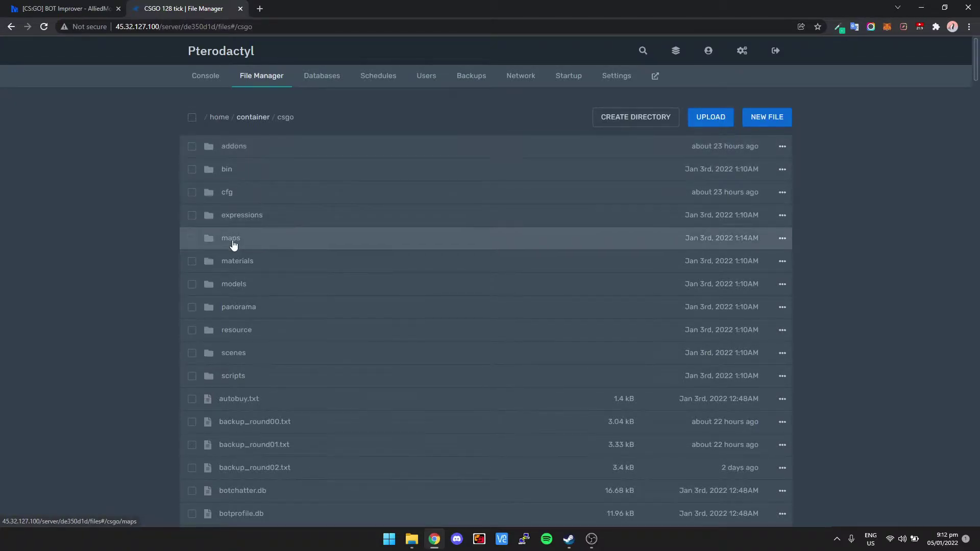
click(236, 151)
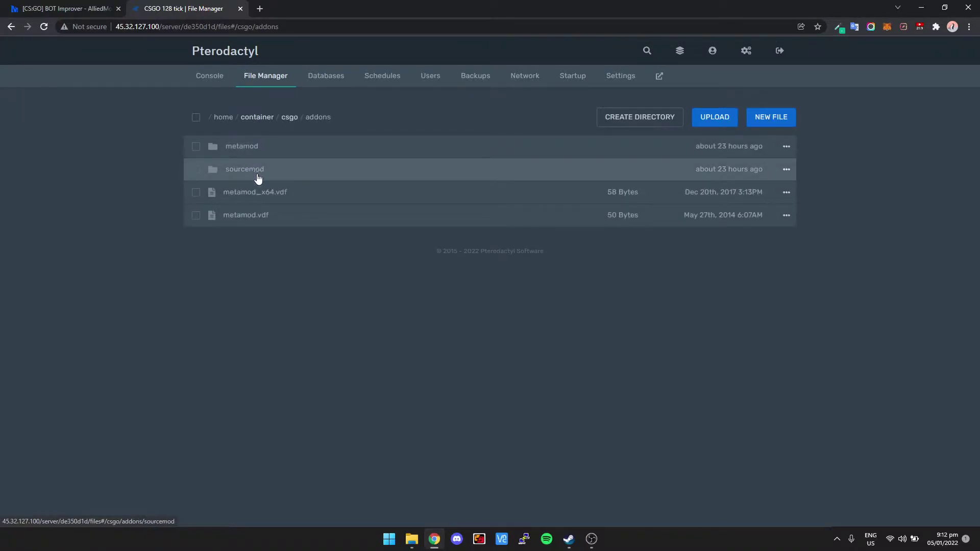
click(258, 178)
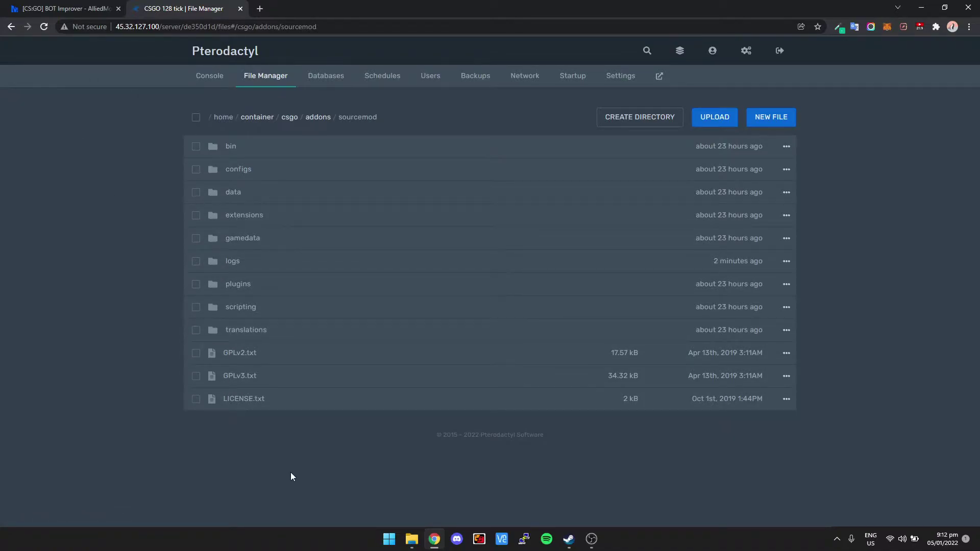
click(414, 540)
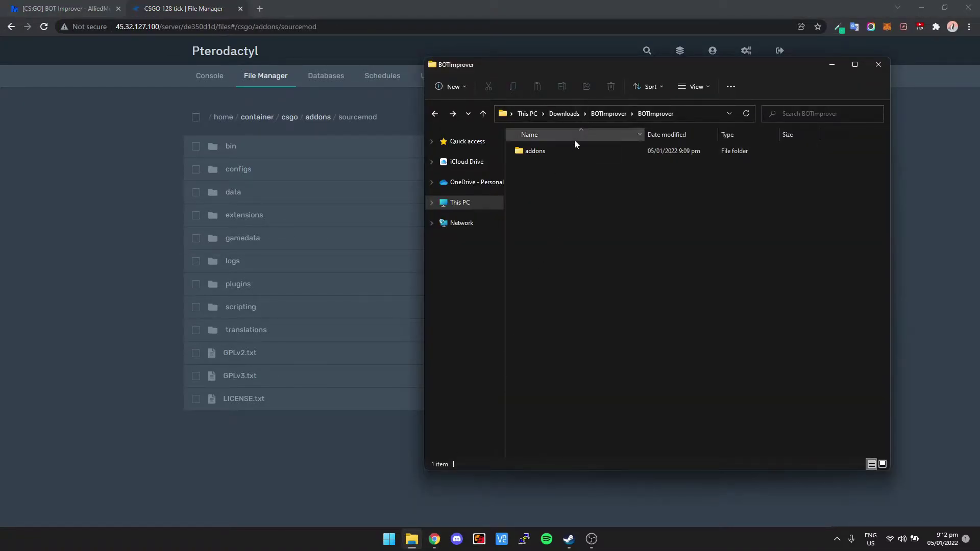
- Navigate the local BOT Improver download into addons\sourcemod\plugins
click(538, 154)
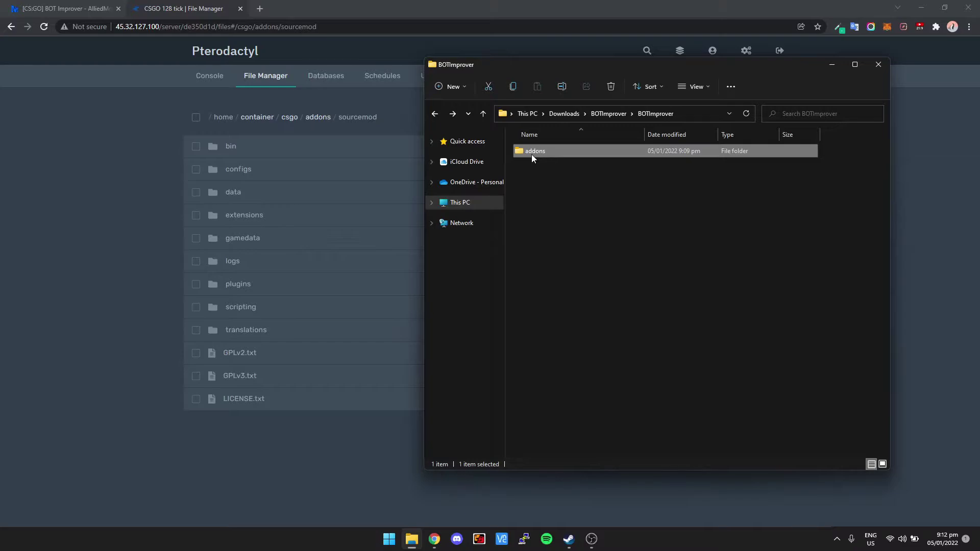
double_click(531, 155)
double_click(543, 158)
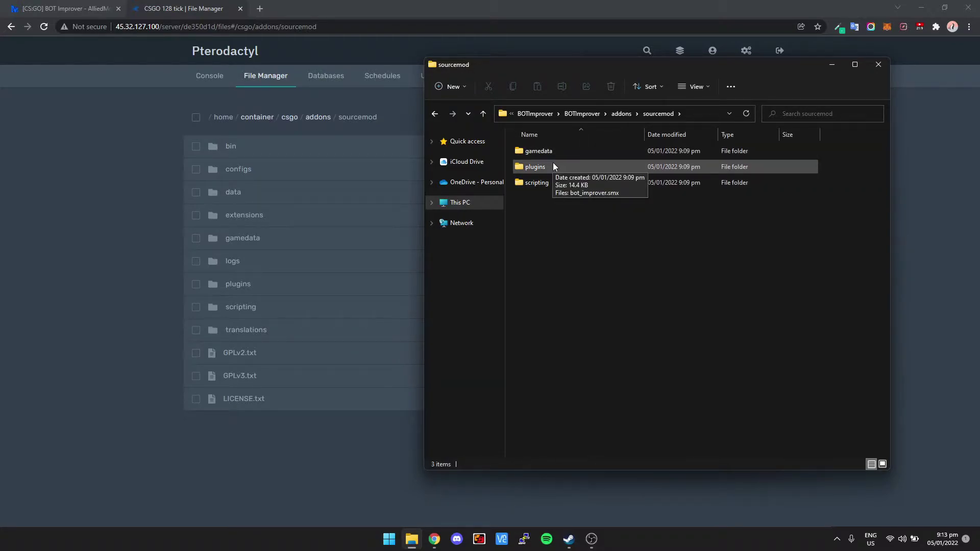
double_click(553, 162)
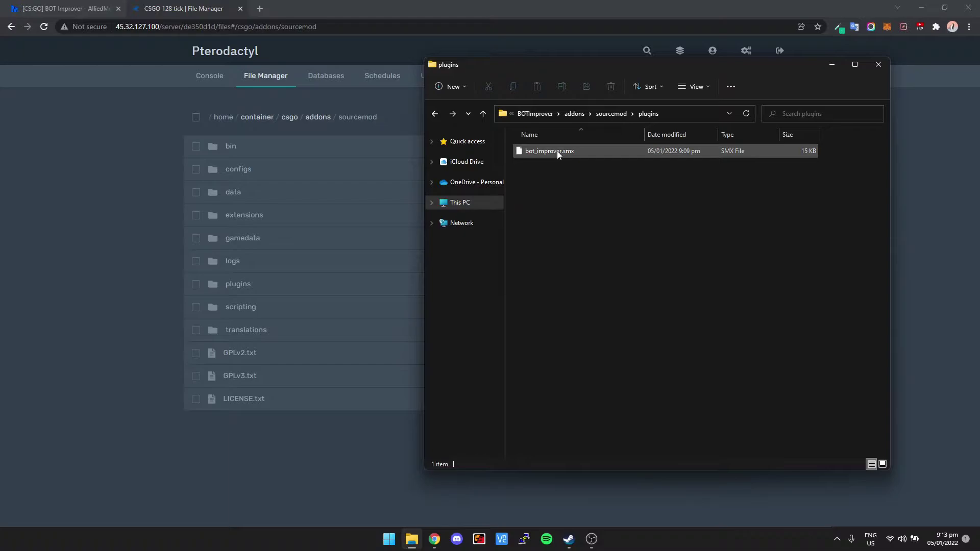
- Upload bot_improver.smx into the server's plugins folder and return to sourcemod
click(239, 283)
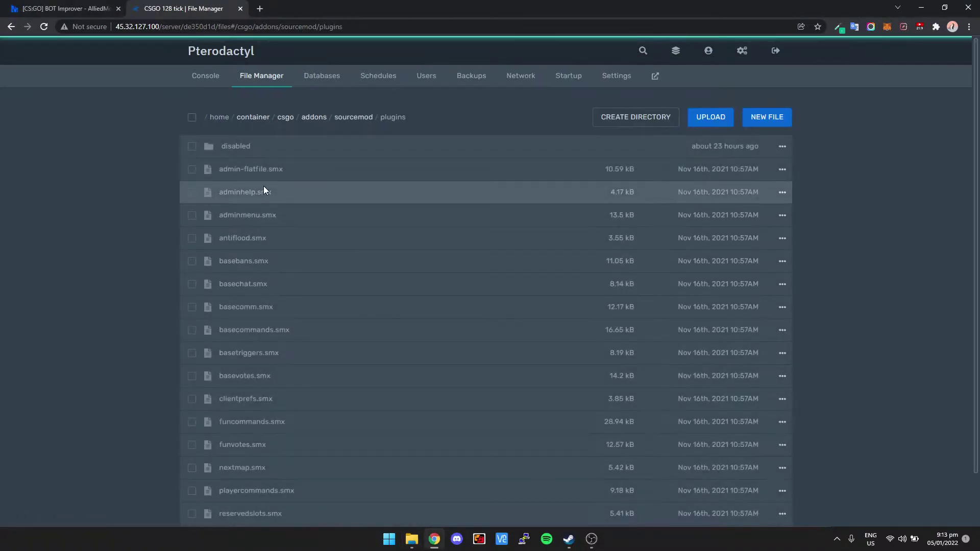
click(411, 539)
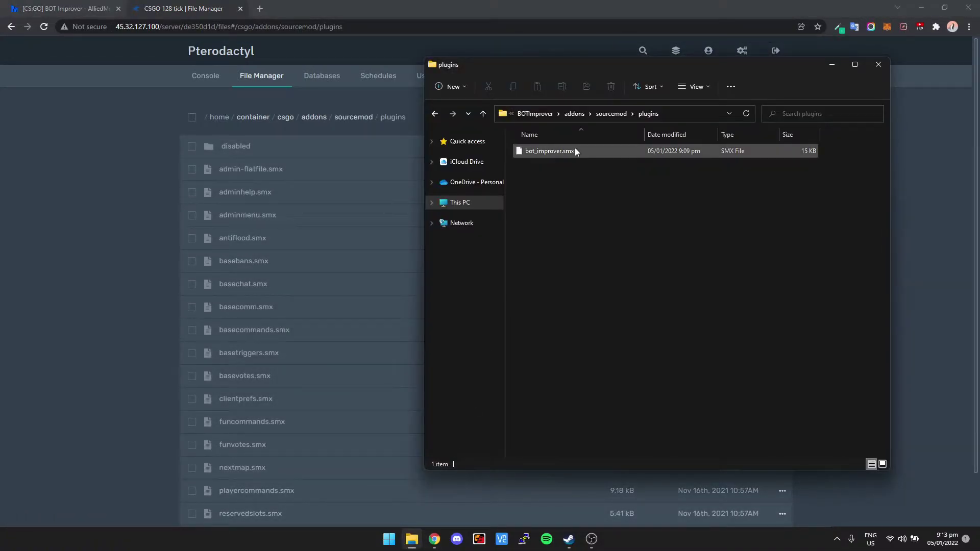
drag(575, 150, 376, 288)
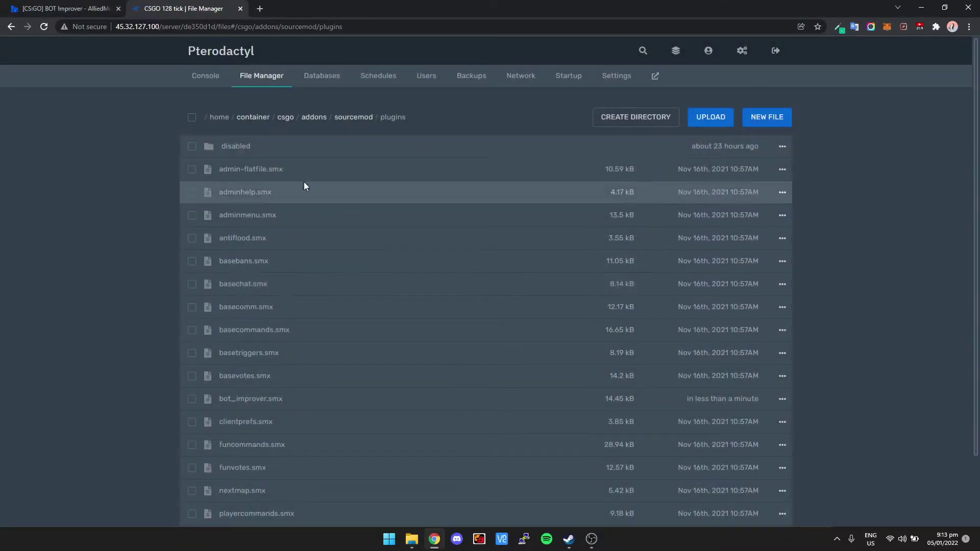
click(349, 117)
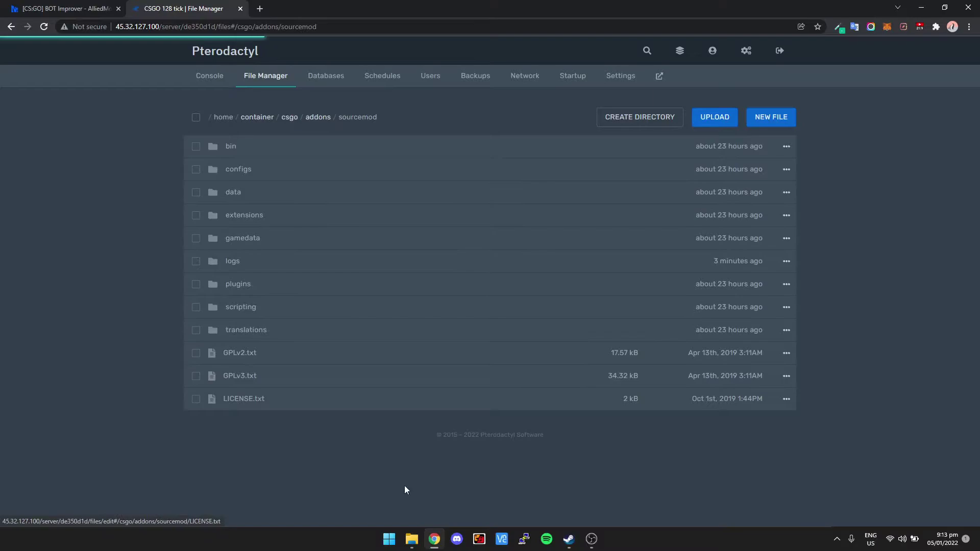
- Move the local window up to sourcemod and into its gamedata folder
click(412, 540)
key(alt+Up)
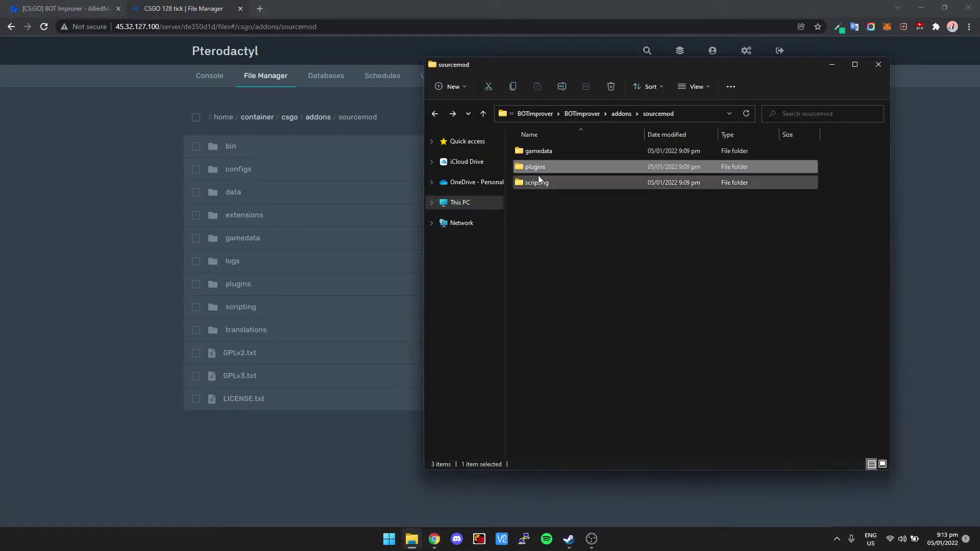
click(543, 152)
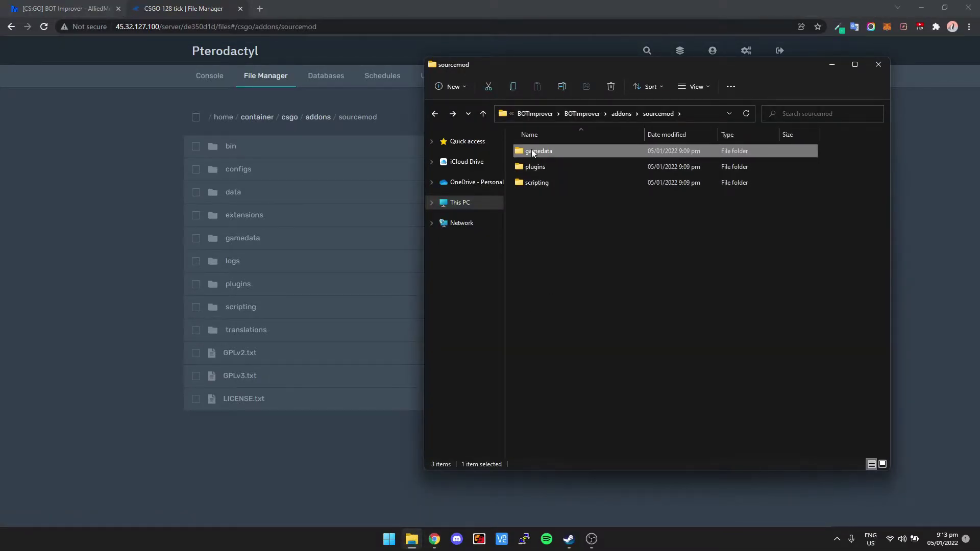
double_click(533, 153)
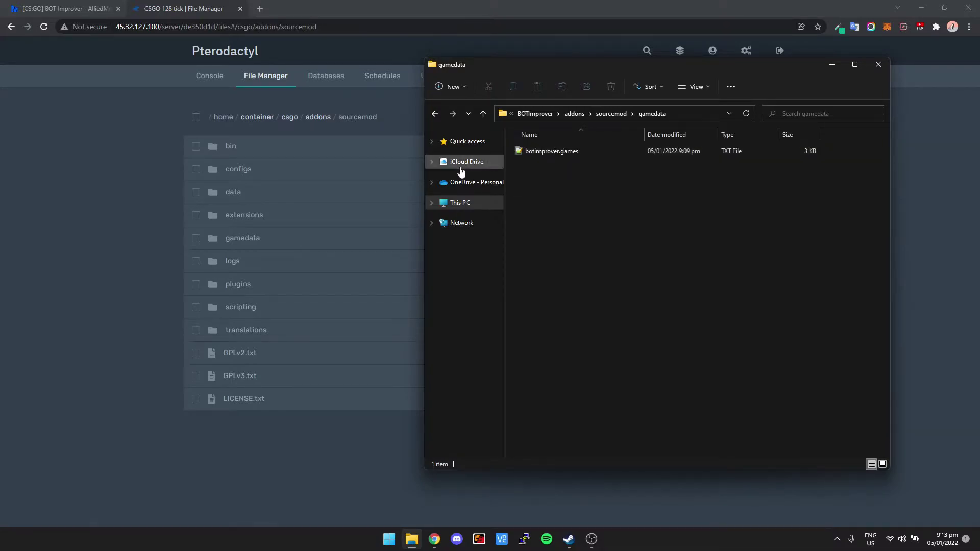
- Upload botimprover.games.txt into the server's gamedata folder and return to sourcemod
click(273, 240)
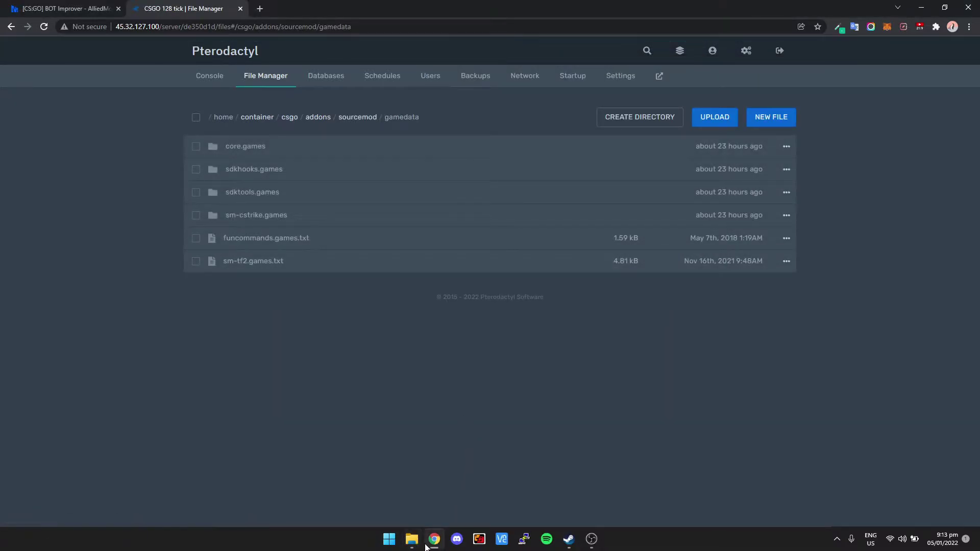
click(412, 540)
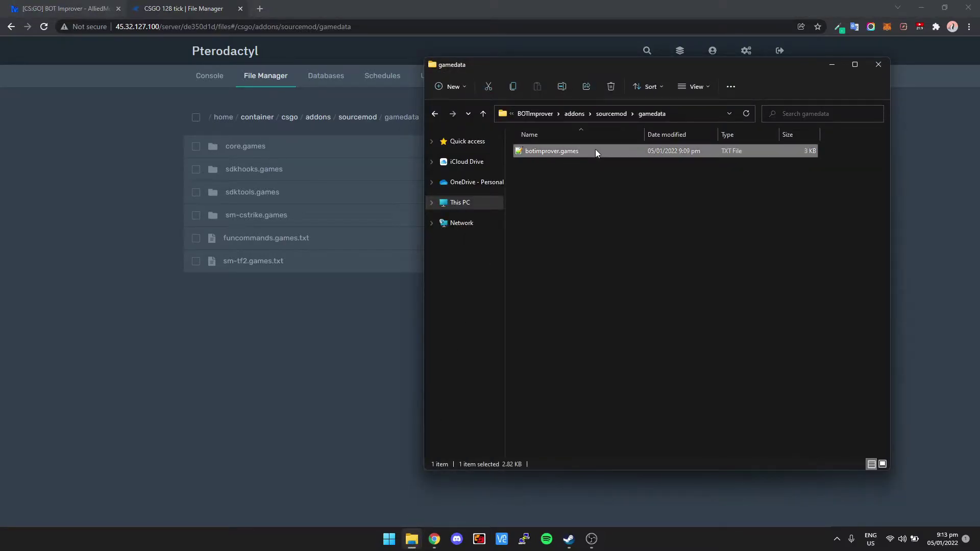
mouse_move(595, 150)
mouse_down()
mouse_move(375, 216)
mouse_move(373, 283)
mouse_up()
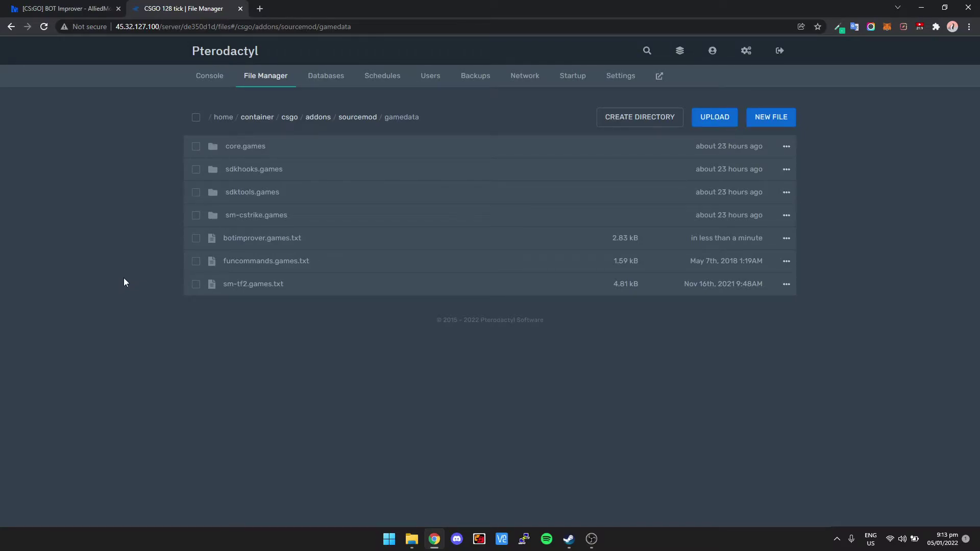
key(alt+Left)
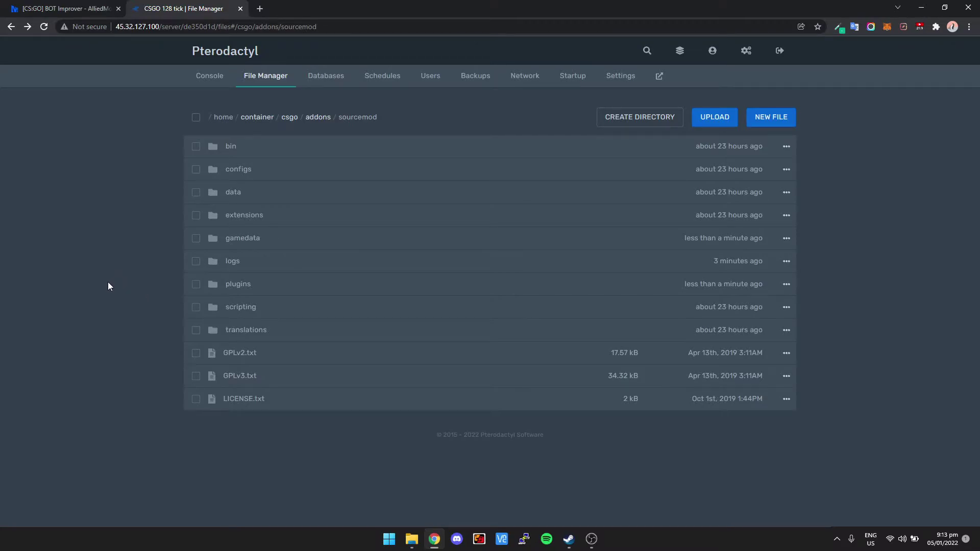
- Open the scripting folder on the server and in the local download side by side
click(240, 308)
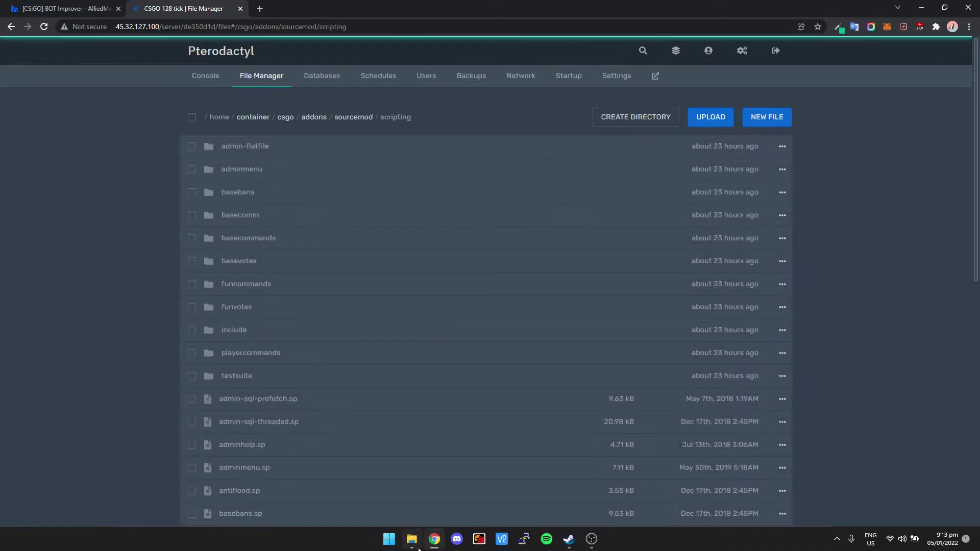
click(411, 539)
key(BackSpace)
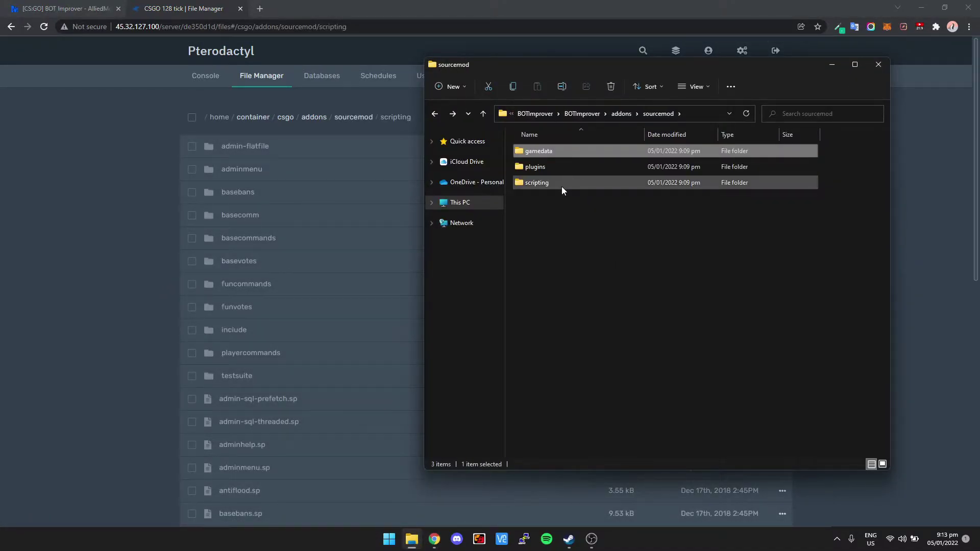
double_click(561, 186)
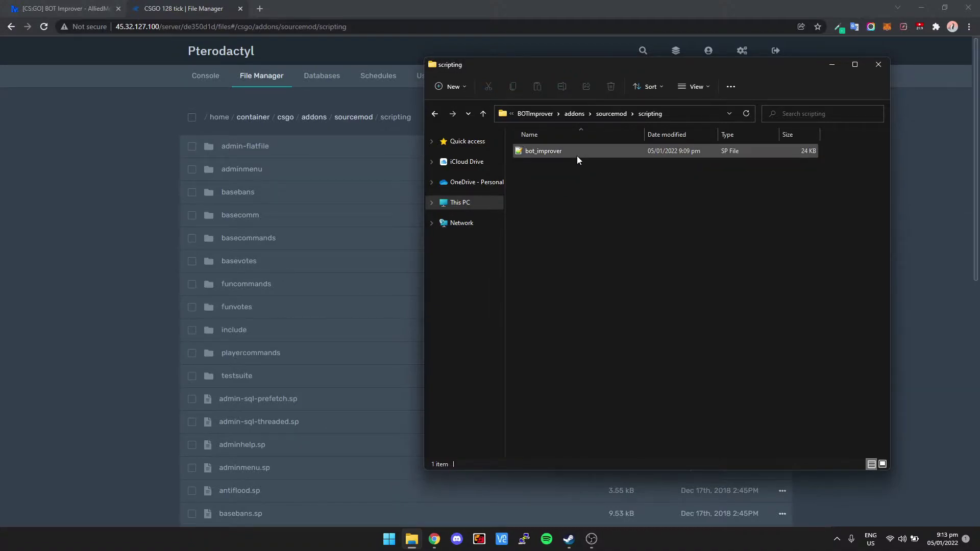
- Read through bot_improver.sp in Notepad++, then close it
double_click(580, 158)
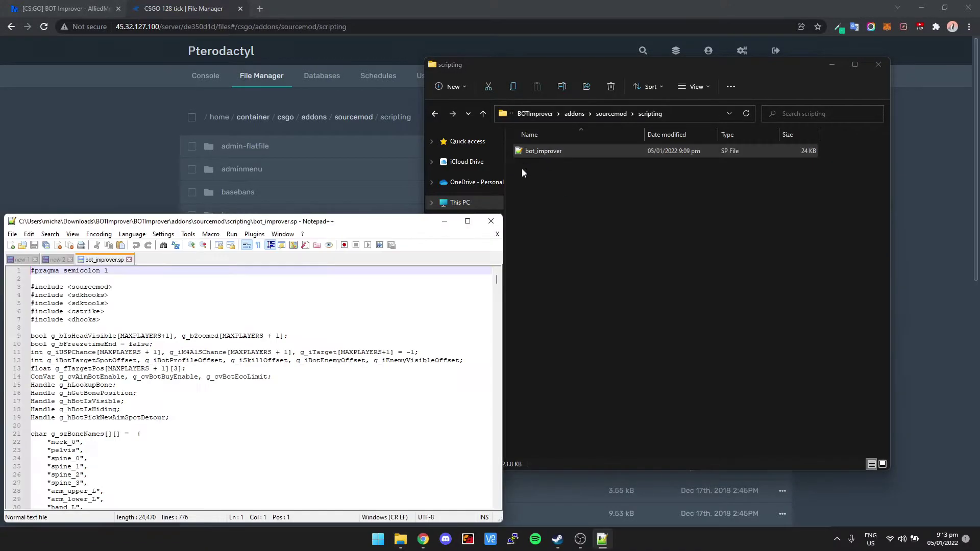
drag(319, 227, 514, 98)
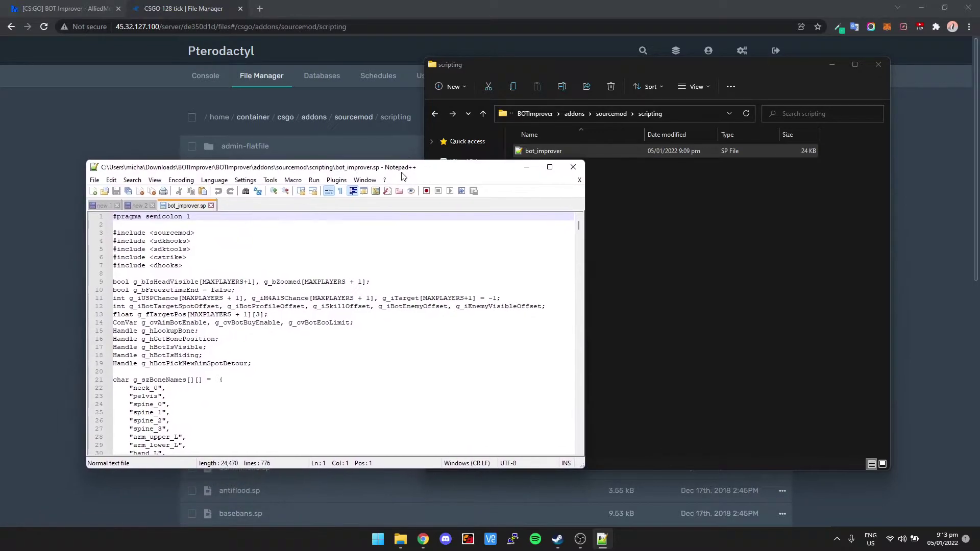
scroll(350, 185, down, 1)
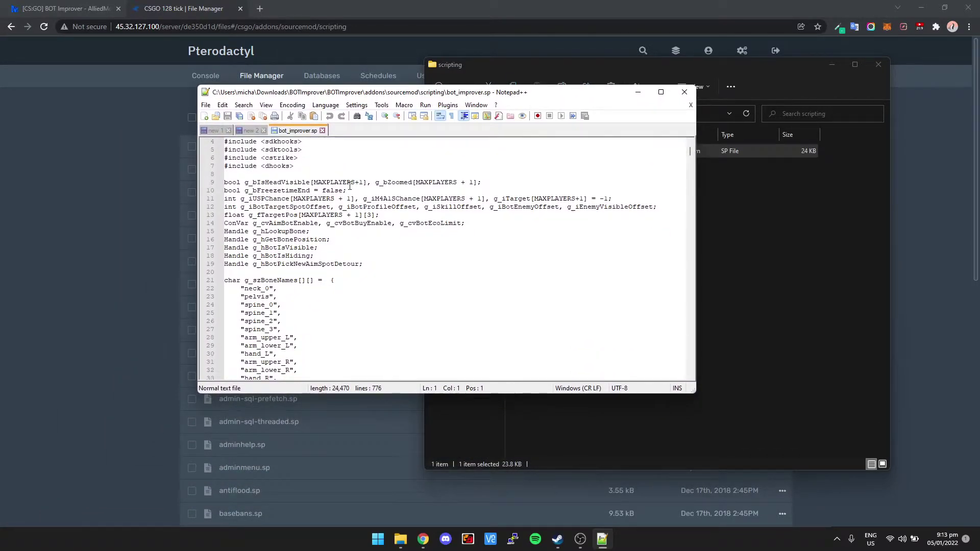
scroll(337, 192, down, 2)
scroll(322, 195, down, 5)
scroll(295, 200, down, 3)
scroll(295, 200, down, 4)
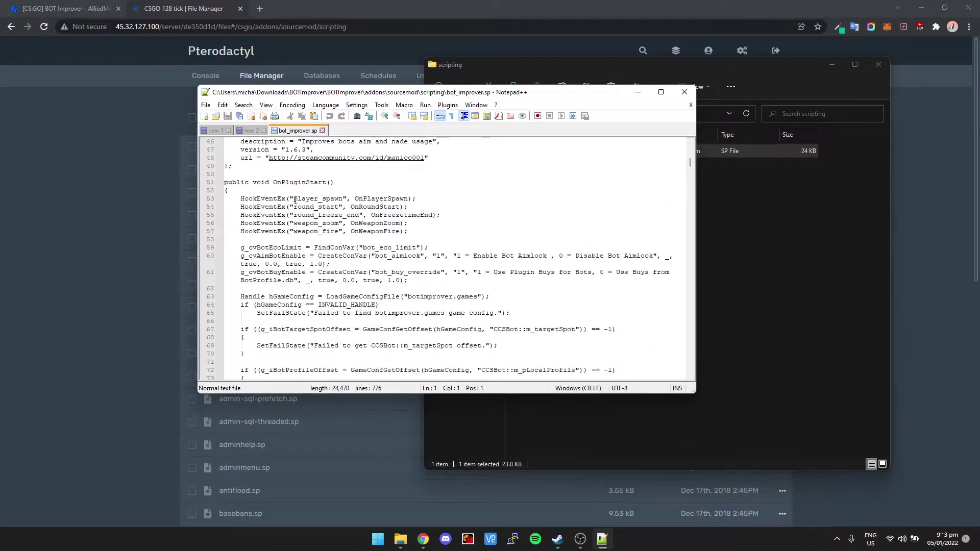
scroll(298, 205, down, 4)
scroll(301, 210, down, 4)
scroll(302, 215, down, 5)
scroll(302, 215, down, 3)
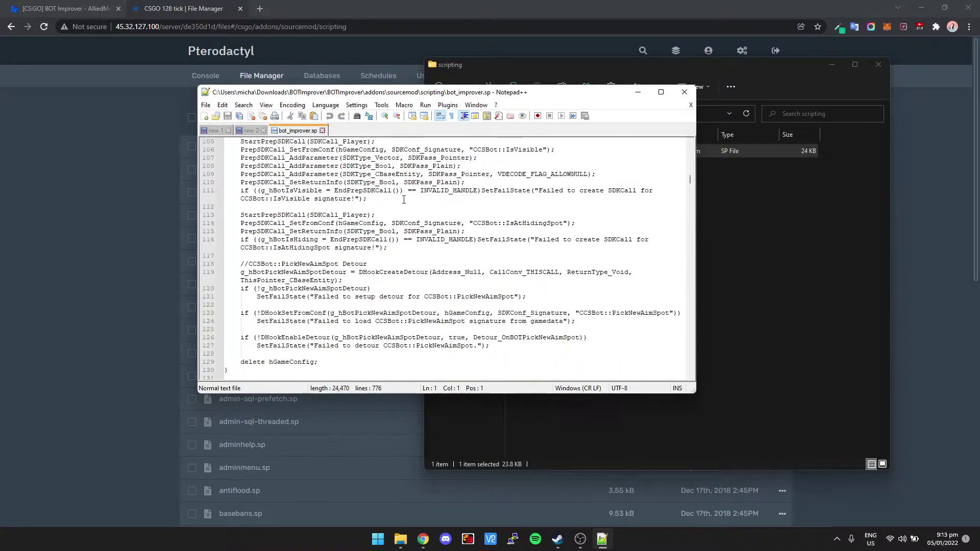
click(684, 93)
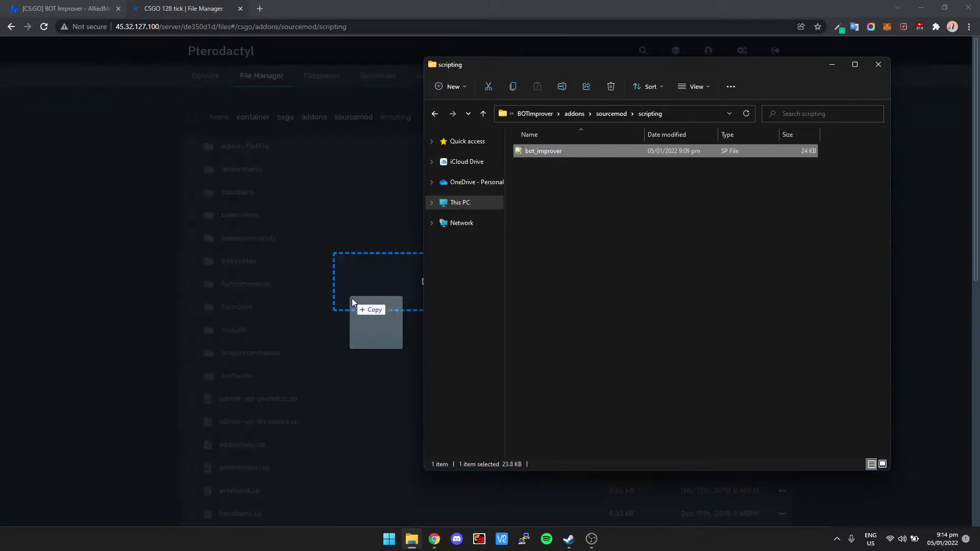
- Upload bot_improver.sp into the server's scripting folder and return to sourcemod
drag(576, 151, 363, 284)
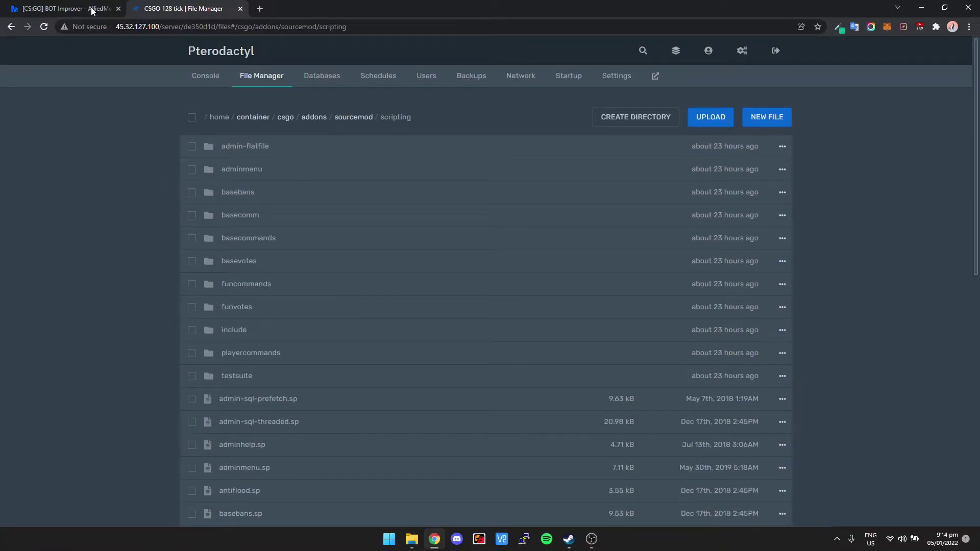
click(355, 118)
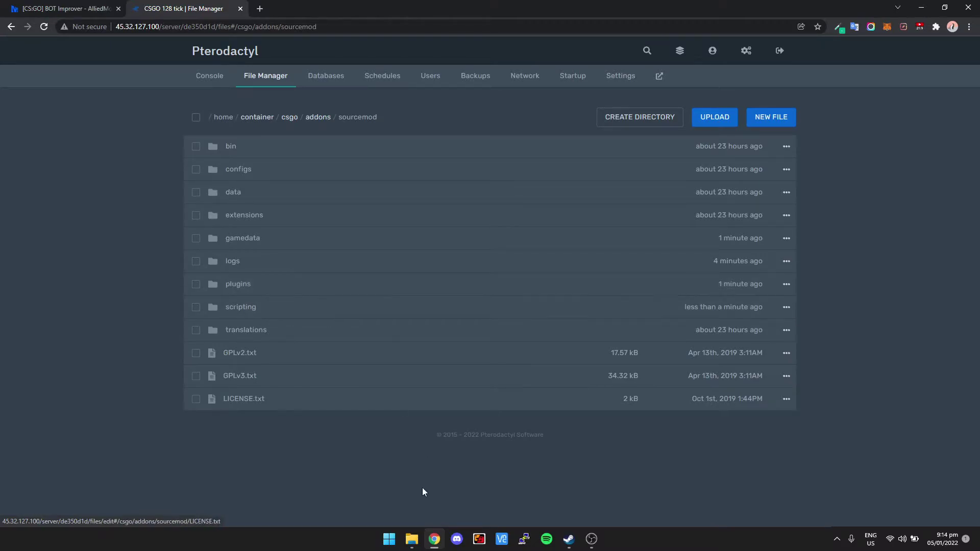
- Bring the local window back up to the sourcemod folder with nothing selected
click(411, 540)
click(559, 287)
key(alt+Up)
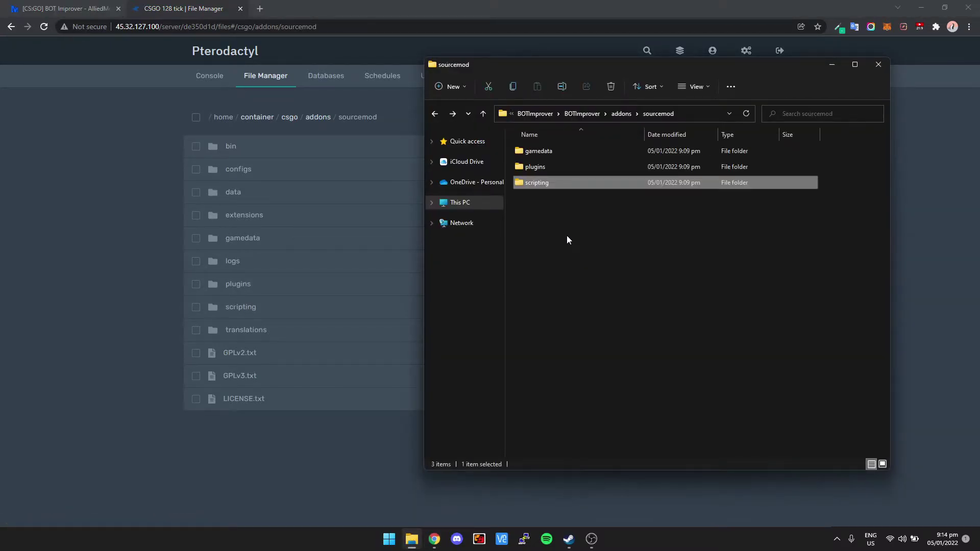
click(570, 236)
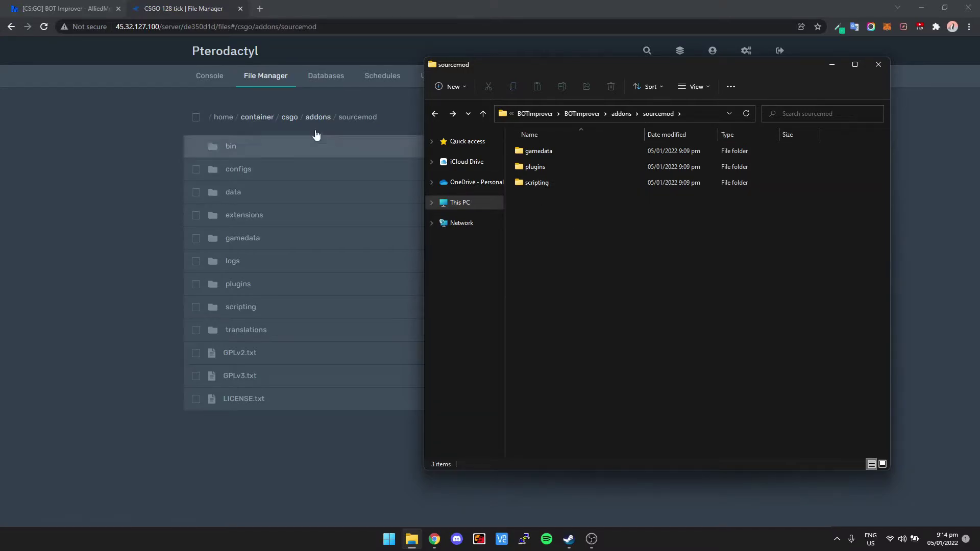
- Review the BOT Improver post's Requirements section calling for DHooks with Detour Support
click(77, 10)
scroll(55, 182, up, 1)
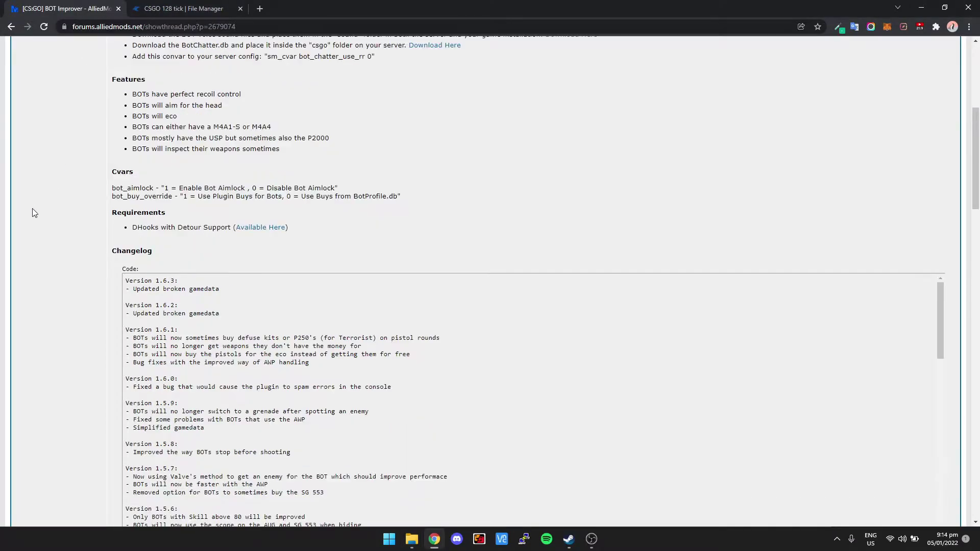
scroll(32, 208, up, 1)
scroll(32, 208, up, 1)
scroll(53, 217, up, 1)
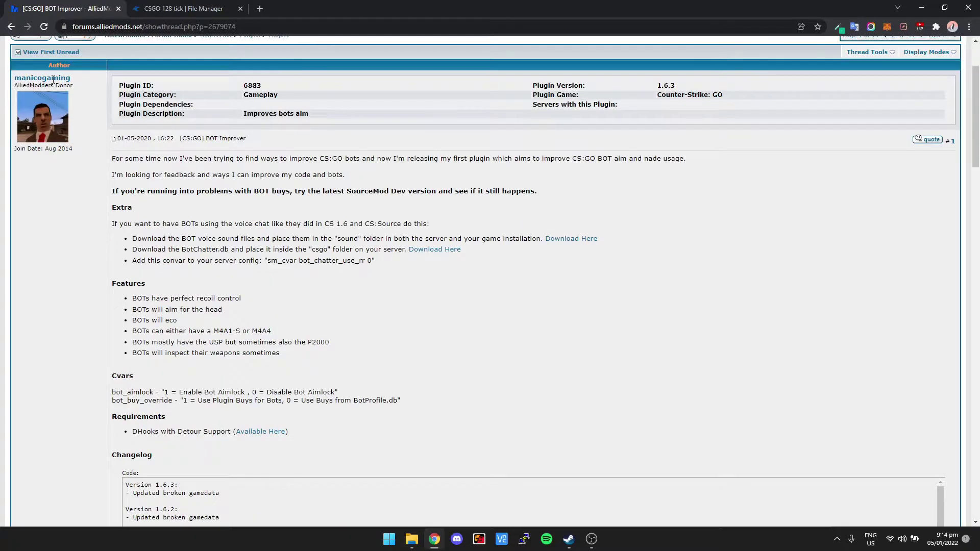
scroll(129, 165, down, 1)
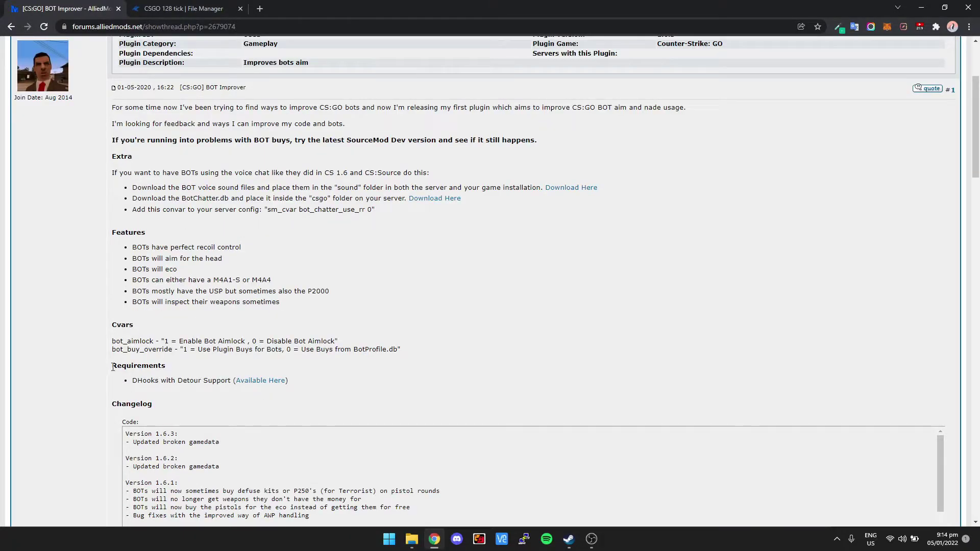
drag(113, 367, 229, 381)
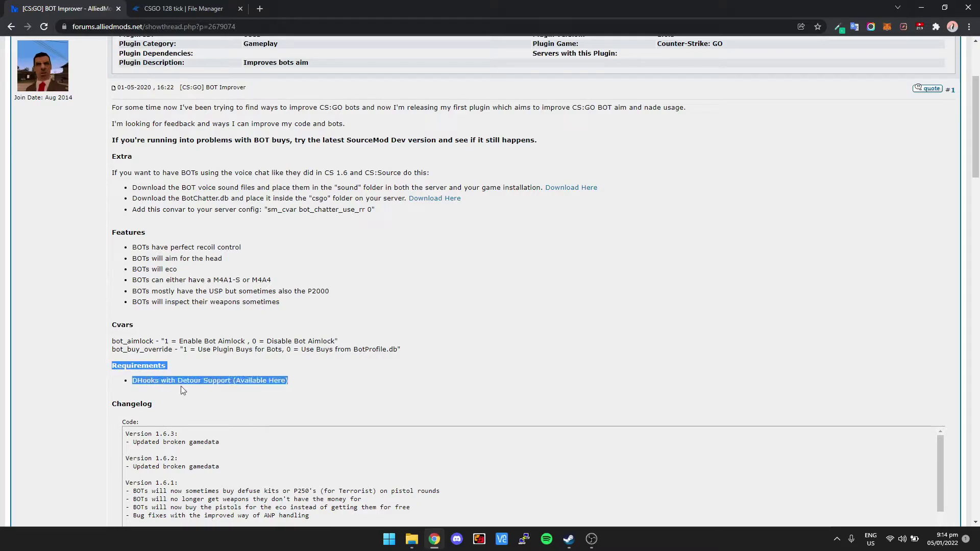
click(232, 382)
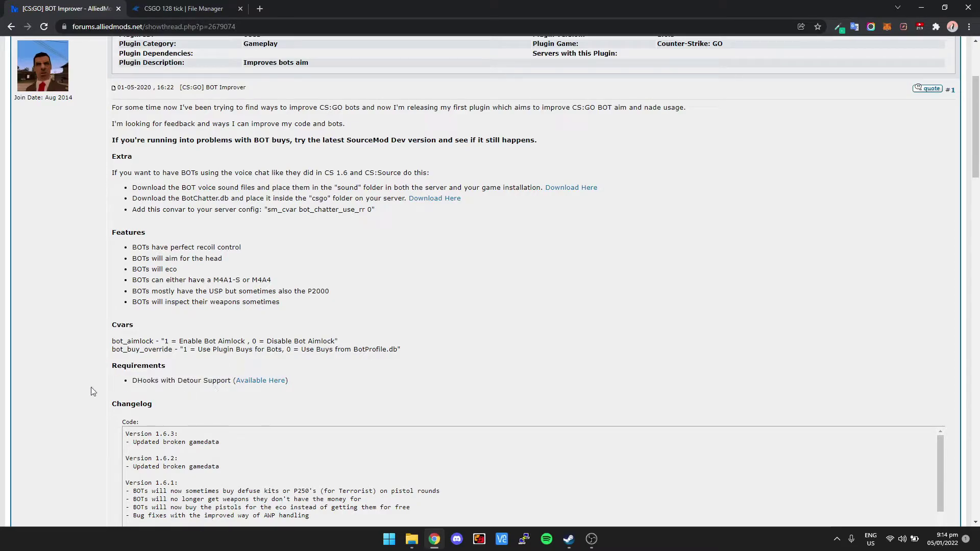
drag(114, 374, 187, 368)
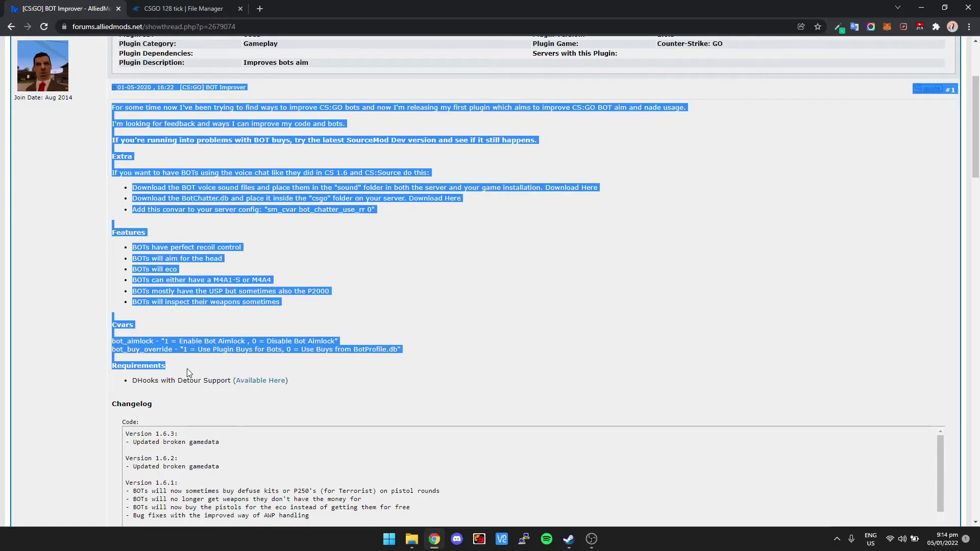
click(236, 388)
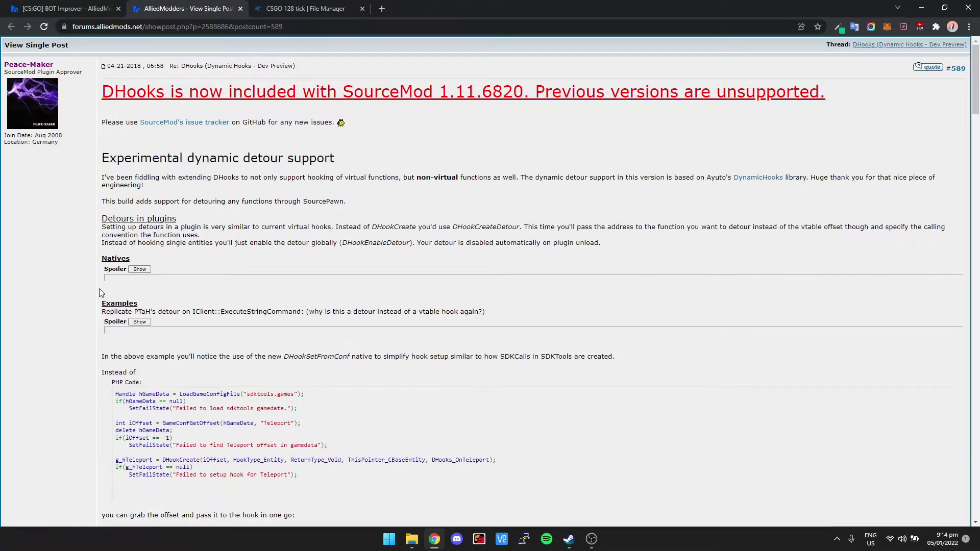
scroll(110, 281, down, 2)
scroll(99, 292, down, 3)
scroll(98, 297, down, 2)
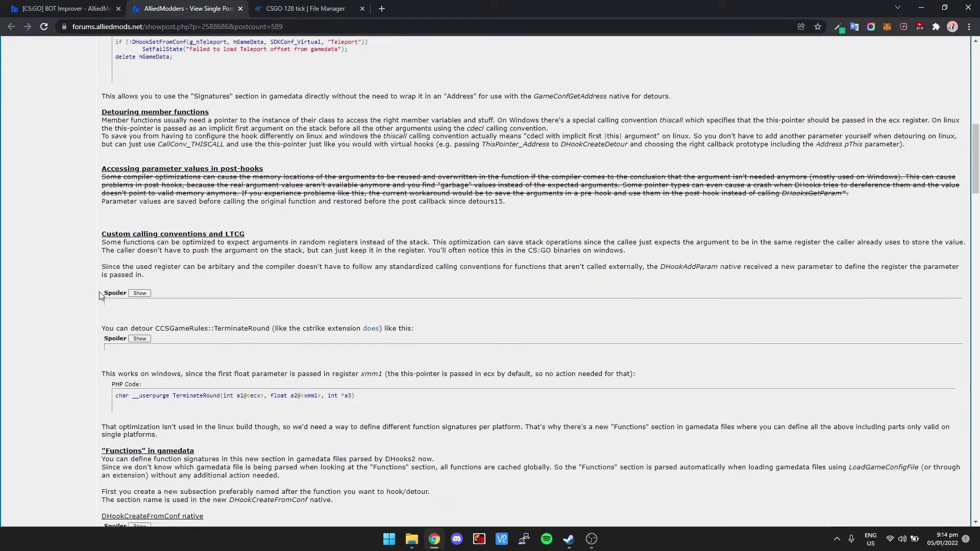
scroll(99, 297, down, 1)
scroll(99, 296, down, 2)
scroll(99, 297, down, 5)
scroll(99, 295, down, 5)
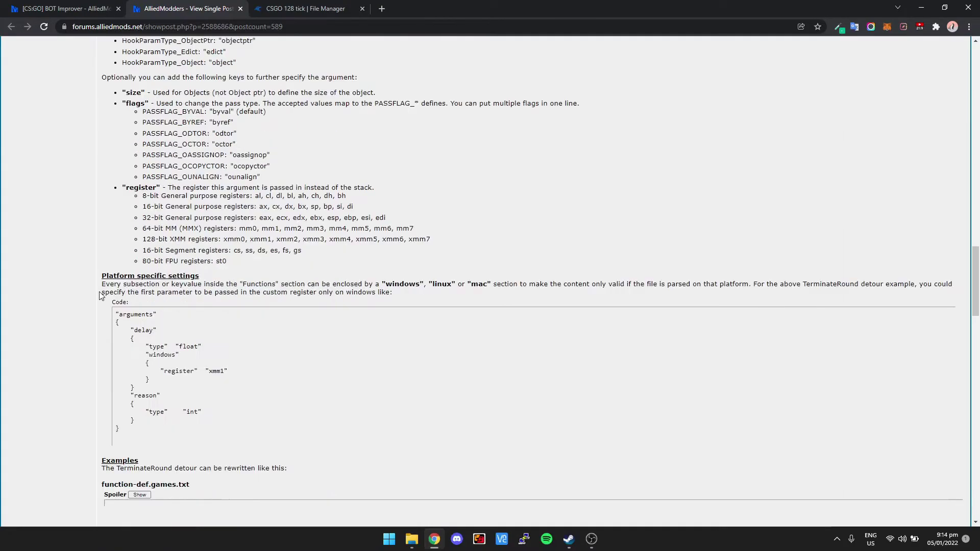
scroll(99, 296, down, 5)
scroll(99, 296, down, 1)
scroll(99, 295, down, 3)
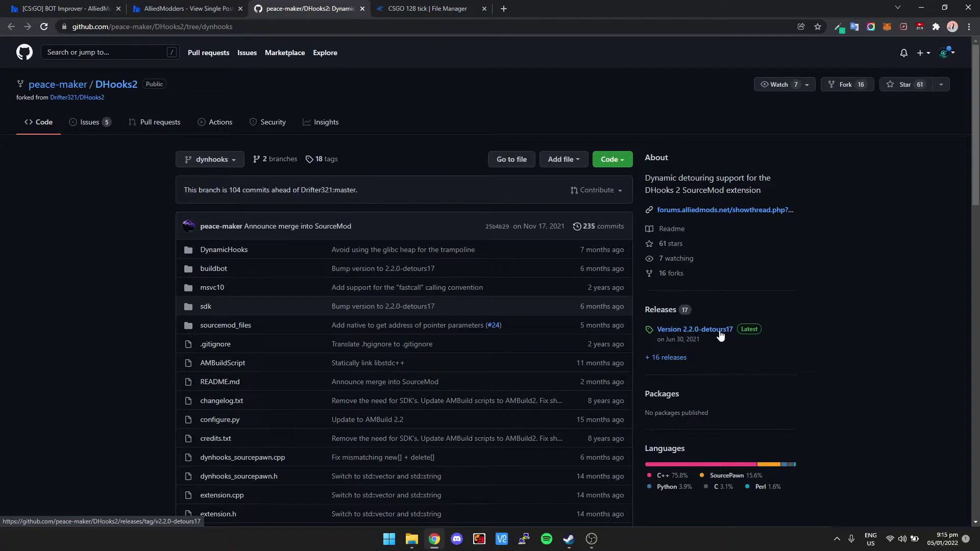
- Download dhooks-2.2.0-detours17-sm110.zip from the DHooks2 release and open the archive
click(705, 333)
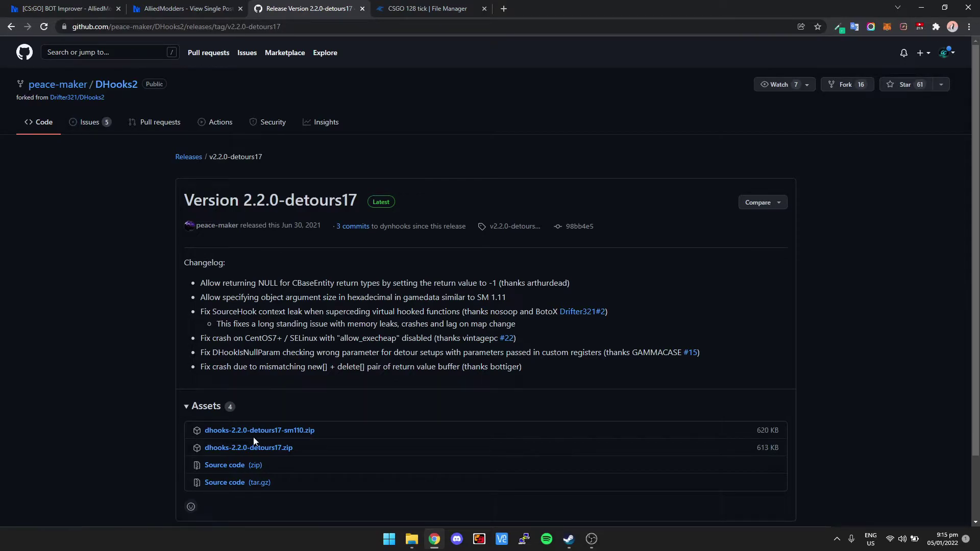
click(300, 438)
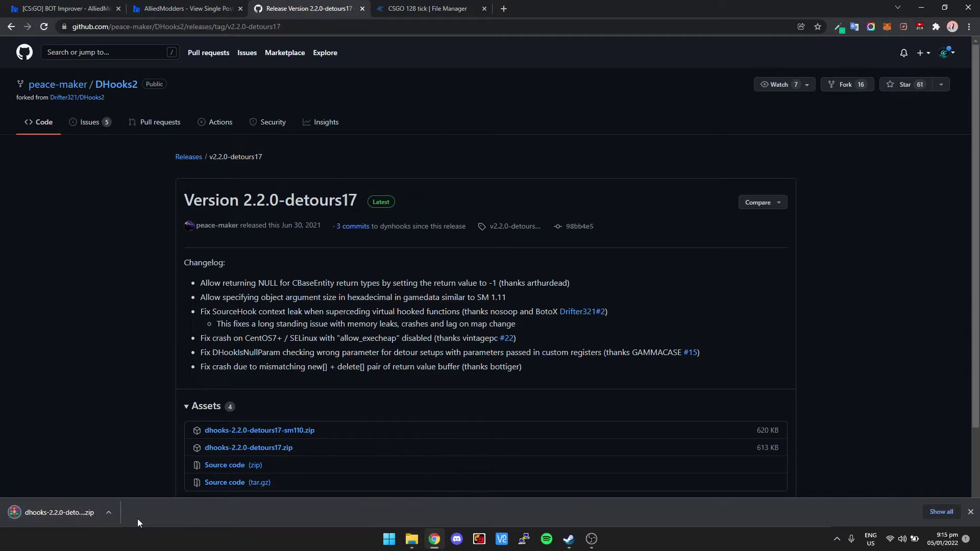
click(58, 511)
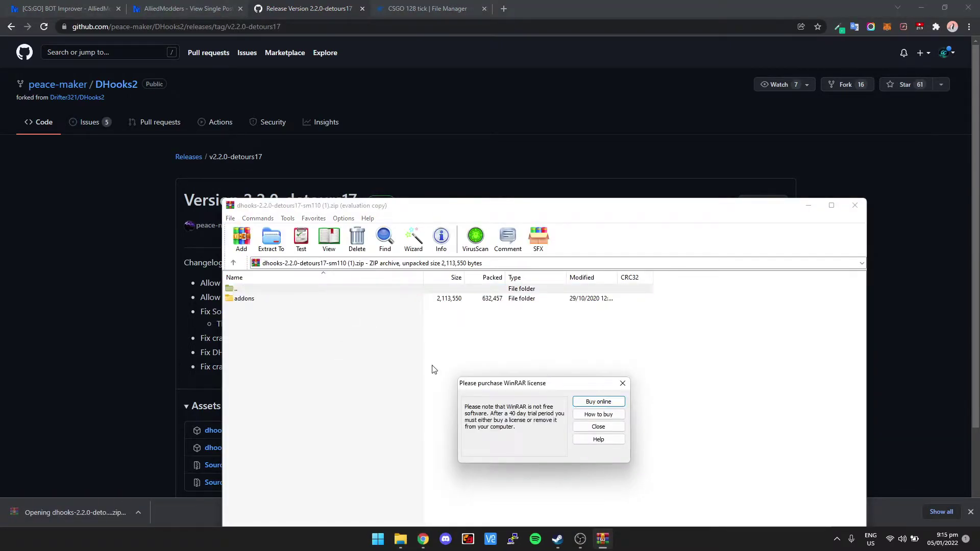
- Browse the DHooks archive to addons\sourcemod, peeking inside its extensions folder
click(598, 426)
double_click(283, 299)
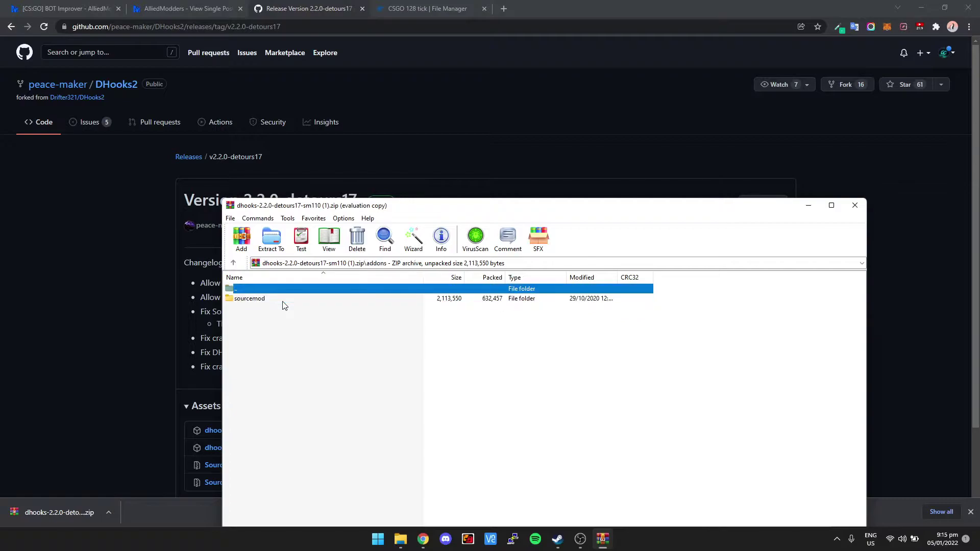
double_click(282, 300)
click(262, 299)
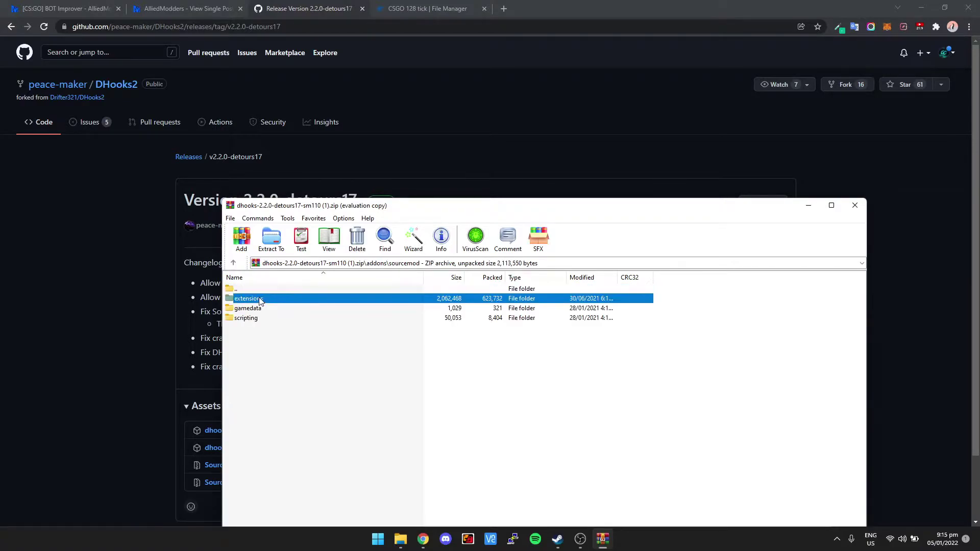
click(257, 340)
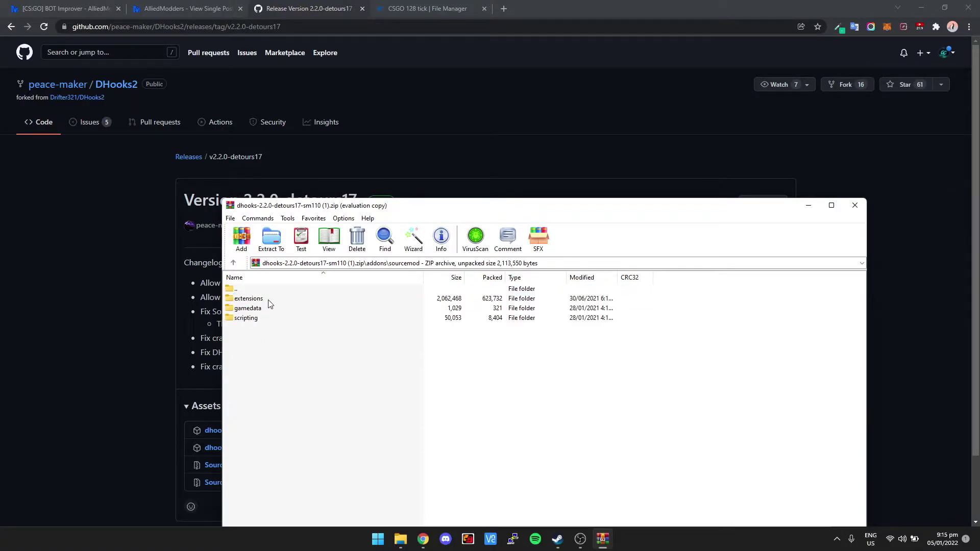
double_click(269, 300)
key(BackSpace)
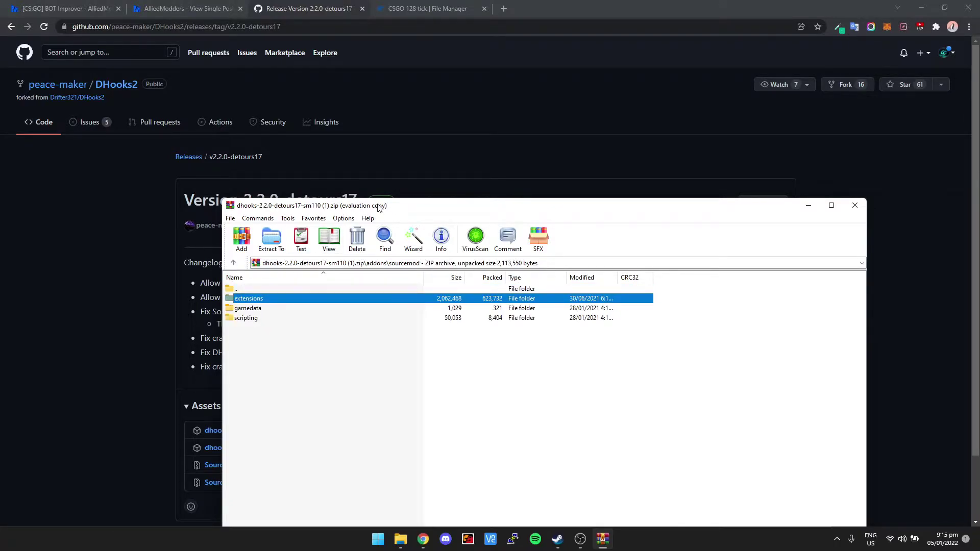
- Flip past the DHooks and BOT Improver forum tabs back to the server file manager
click(185, 7)
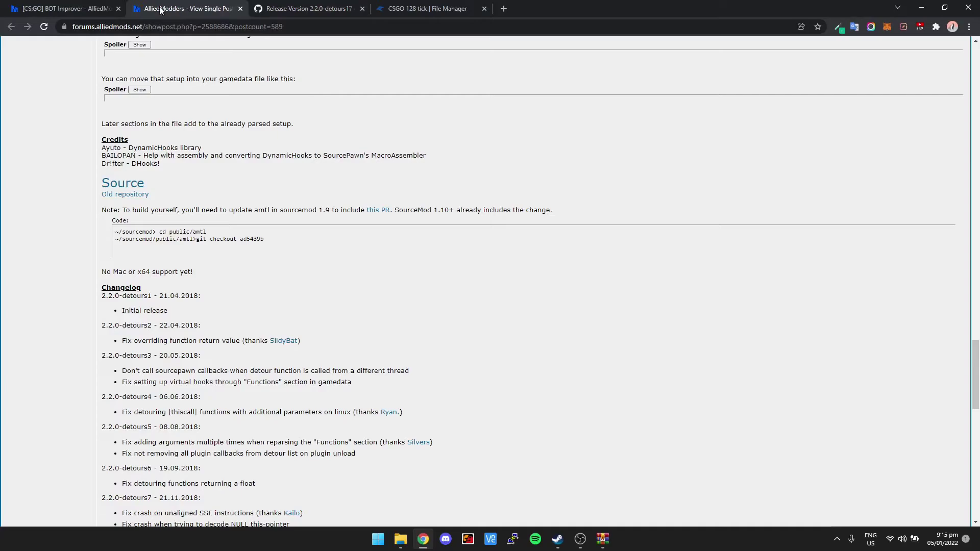
click(82, 8)
click(375, 7)
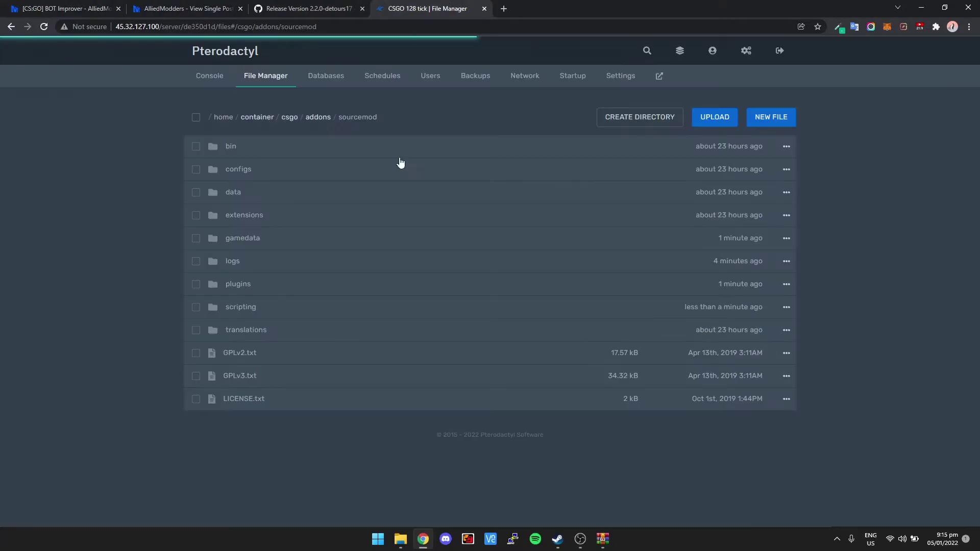
- Create a new folder named Dhooks in the local sourcemod folder and enter it
click(399, 539)
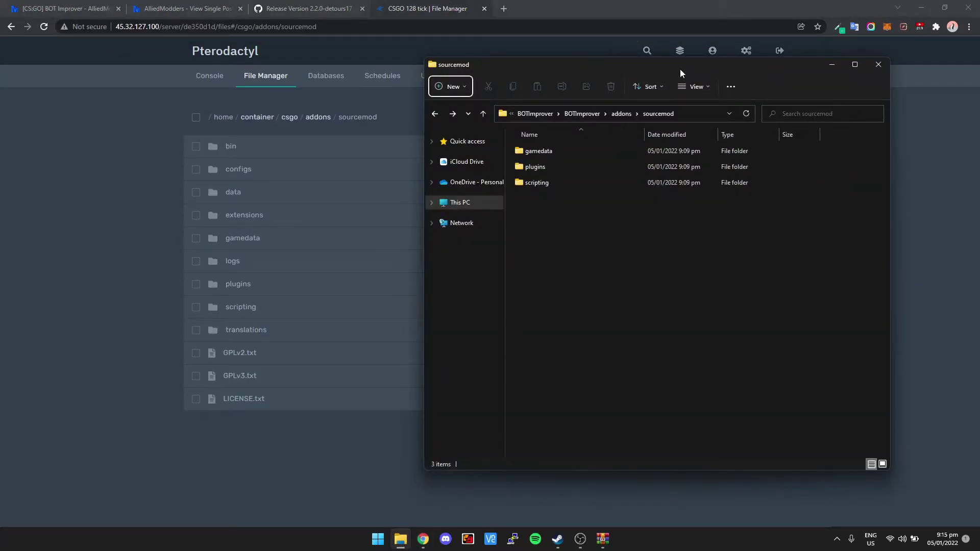
drag(642, 67, 699, 64)
right_click(622, 345)
mouse_move(653, 409)
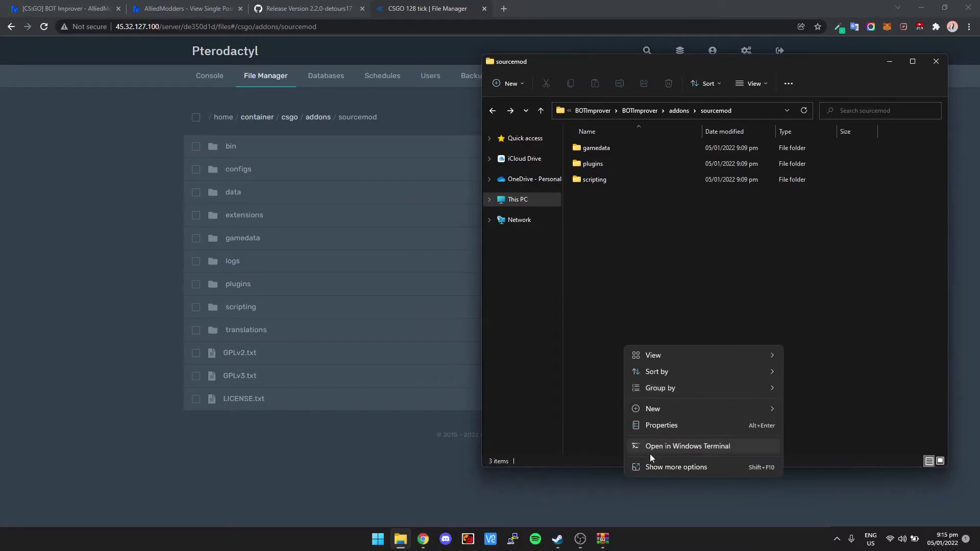
click(829, 228)
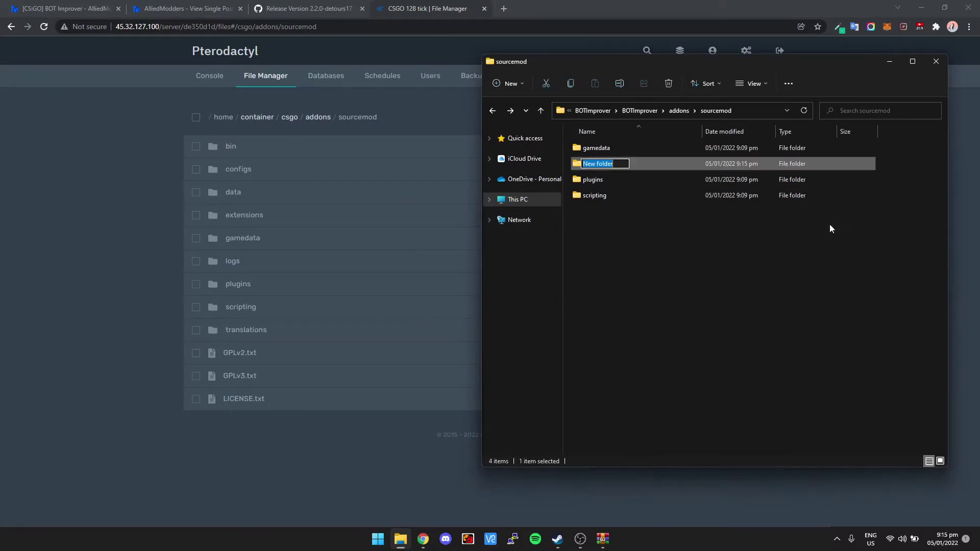
text(c)
text(oks)
key(Return)
key(Return)
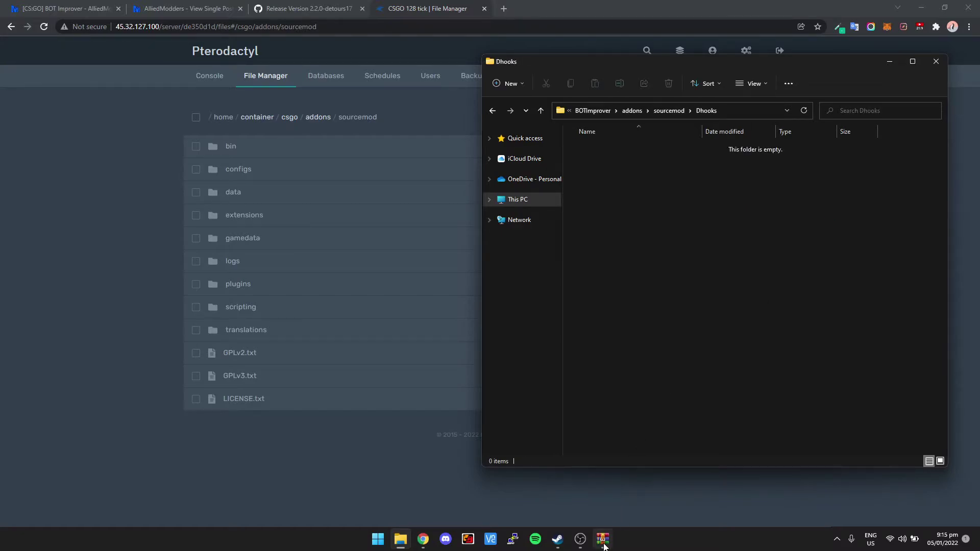
- Extract the archive's extensions, gamedata and scripting folders into Dhooks, then return to the file manager
click(603, 540)
click(334, 344)
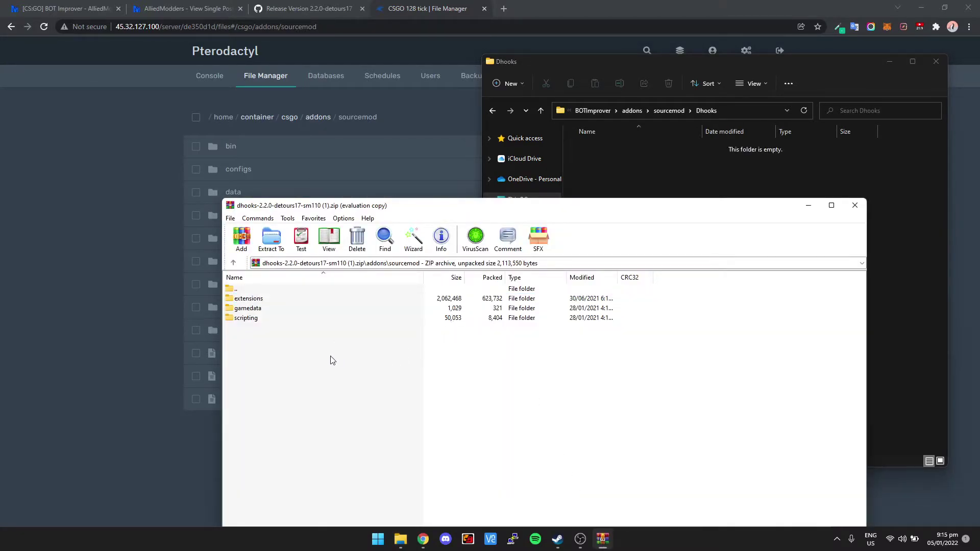
drag(331, 361, 289, 301)
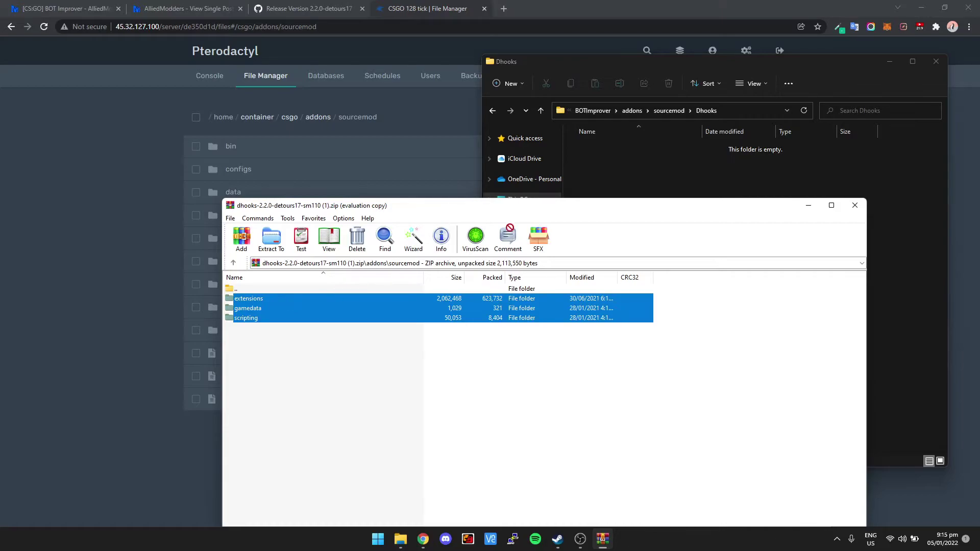
drag(508, 228, 661, 180)
click(448, 212)
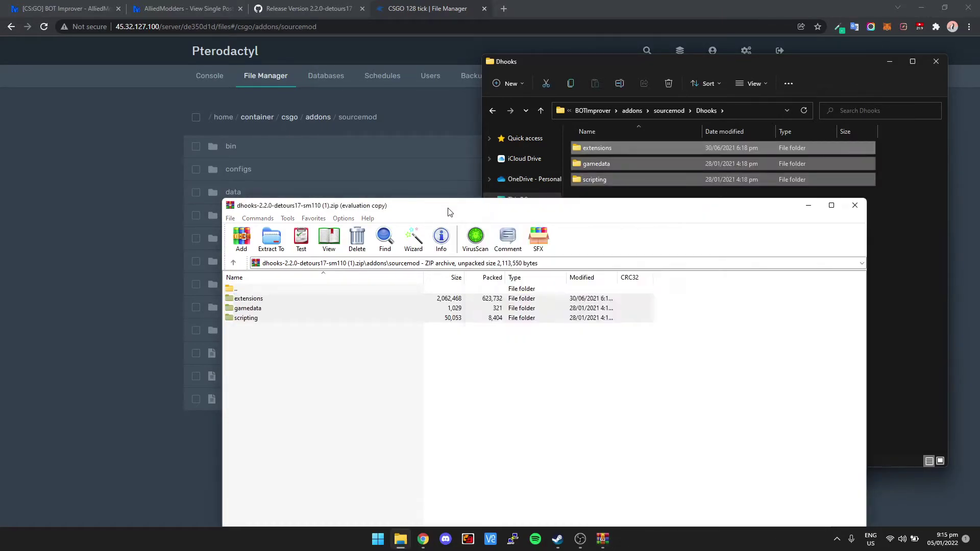
click(809, 207)
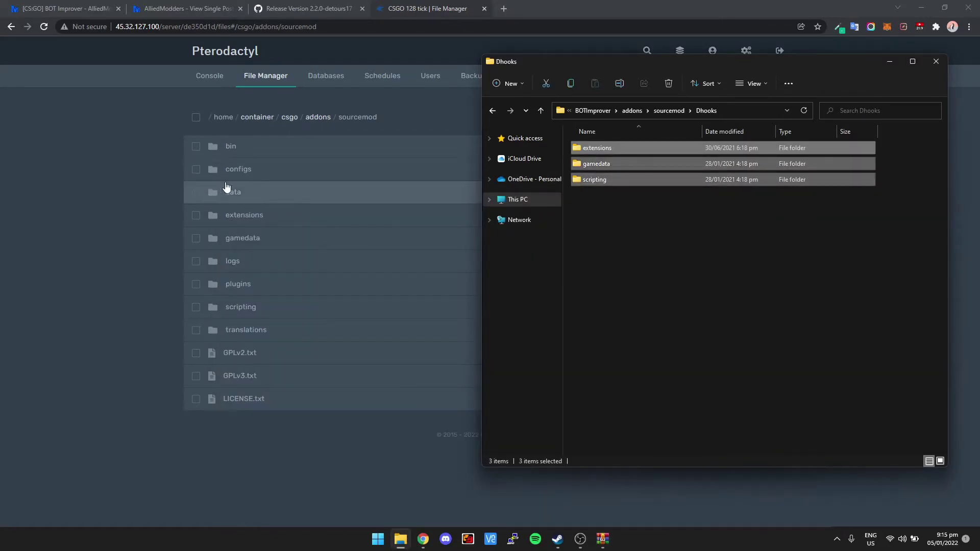
click(317, 118)
- Open the extensions folder on the server and inside the local Dhooks folder
click(263, 171)
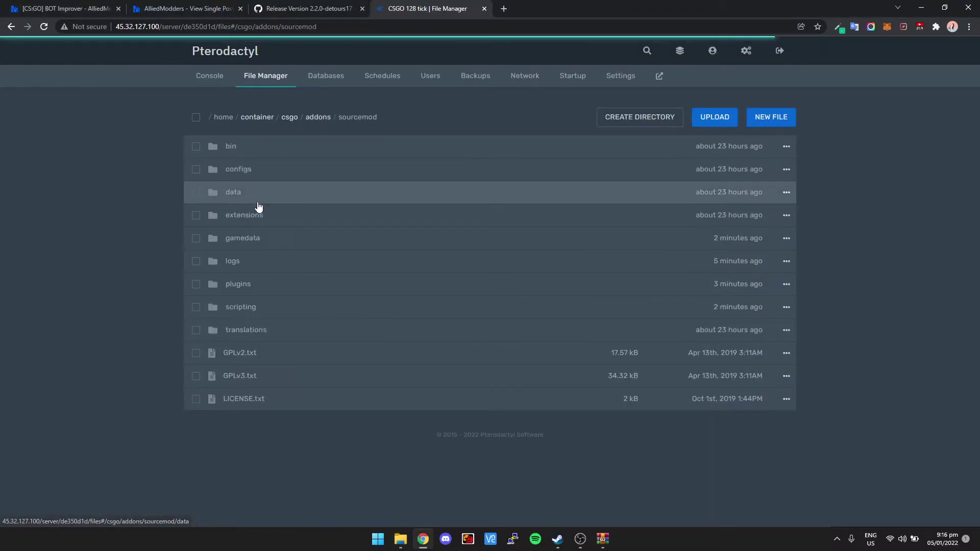
click(258, 215)
click(400, 539)
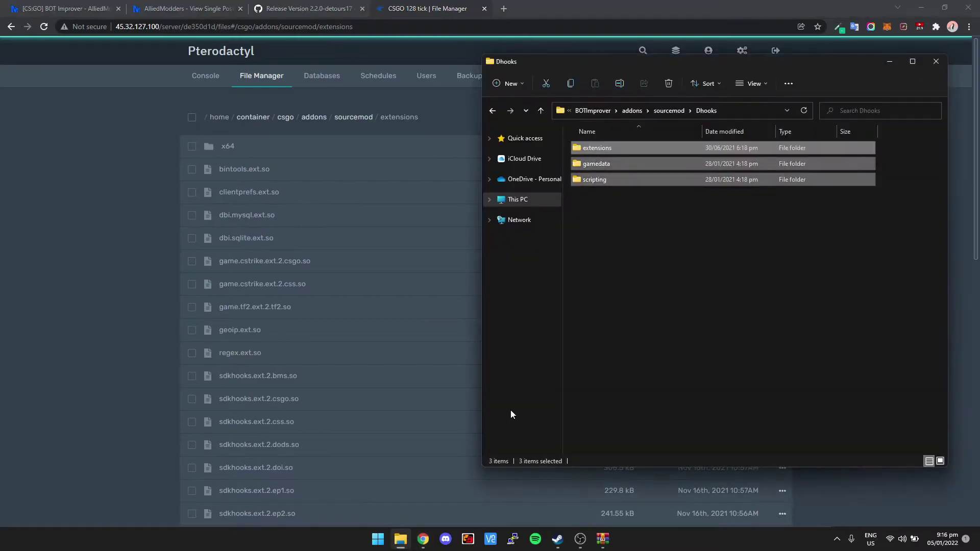
double_click(614, 150)
- Upload dhooks.ext.so (not the .dll) into the server's extensions folder, then back up to Dhooks
click(651, 163)
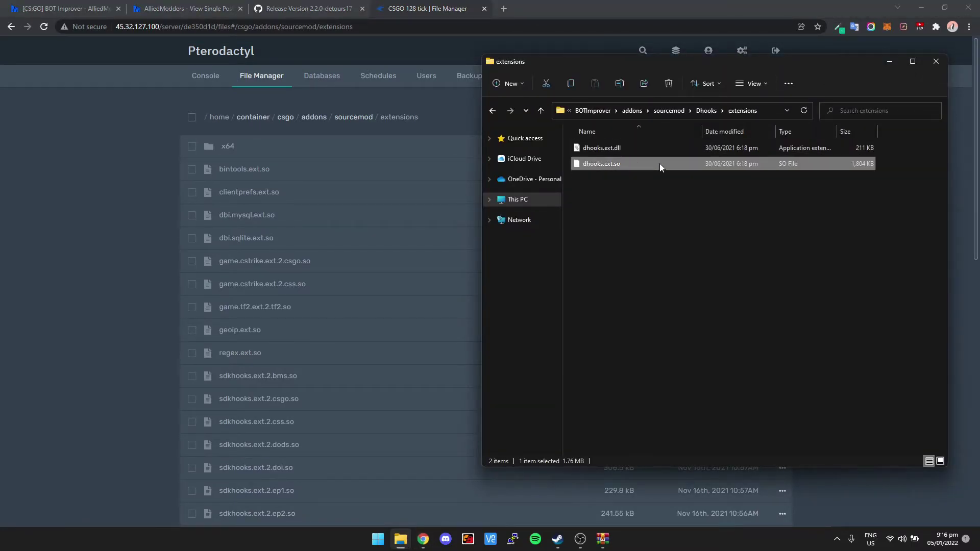
click(632, 150)
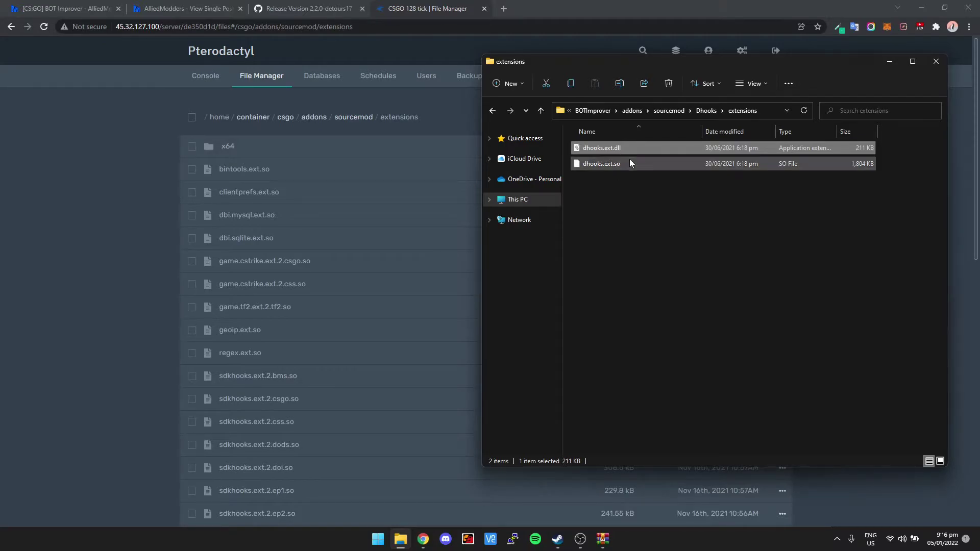
click(629, 162)
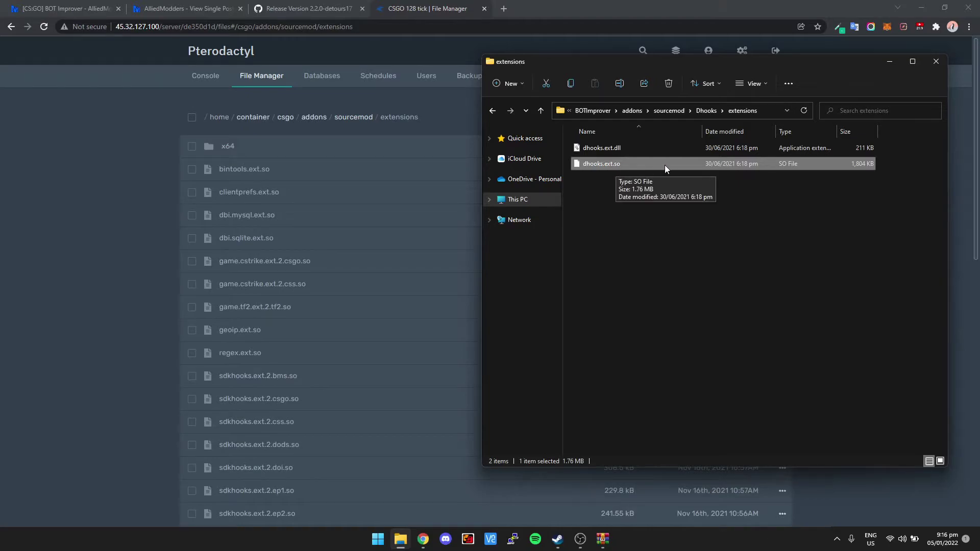
drag(665, 164, 408, 294)
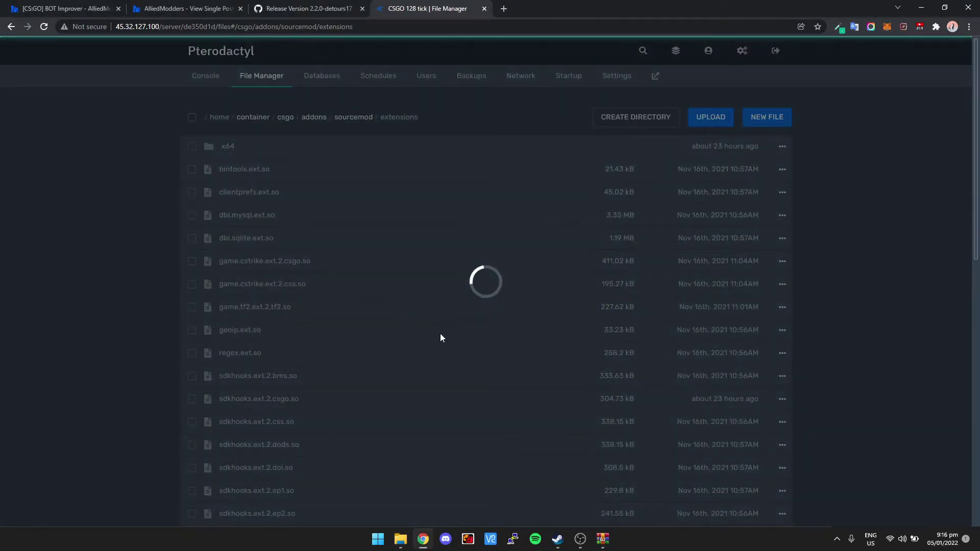
click(399, 542)
key(alt+Up)
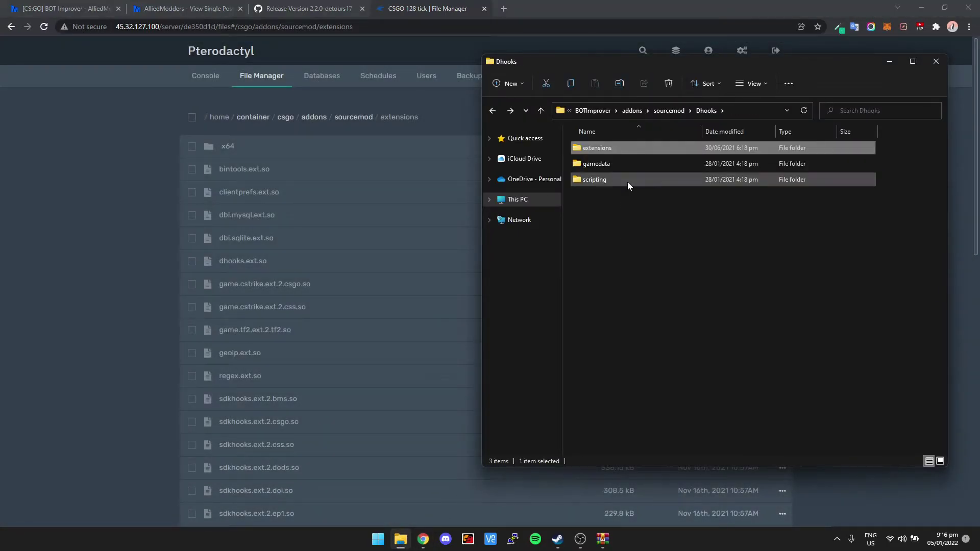
- Upload dhooks-test.games.txt from the local DHooks gamedata folder into the server's sourcemod/gamedata
double_click(615, 163)
click(352, 116)
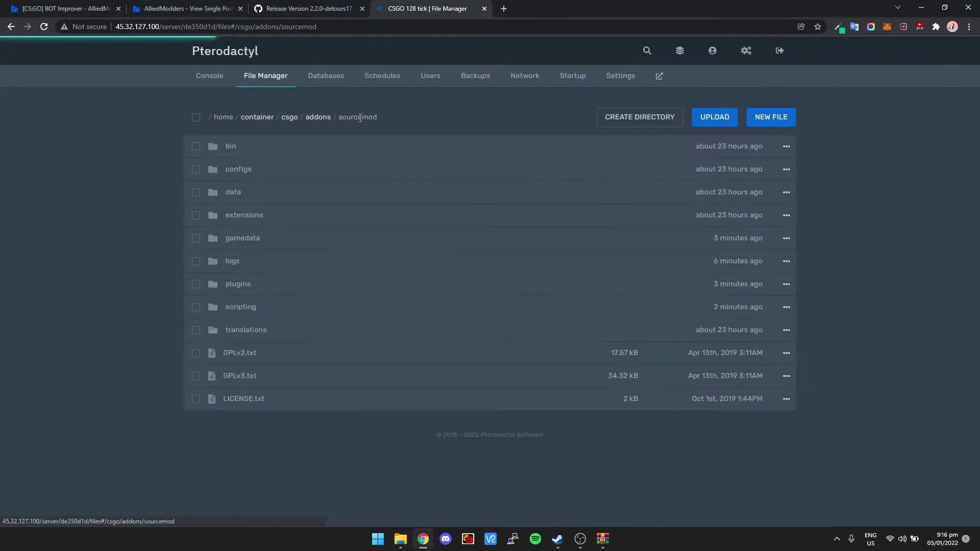
click(262, 237)
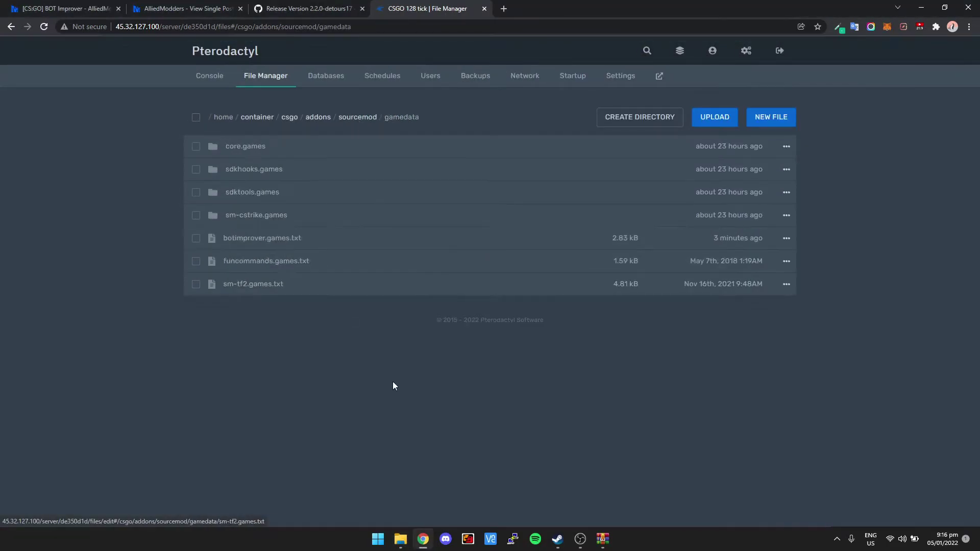
click(400, 540)
drag(712, 146, 408, 263)
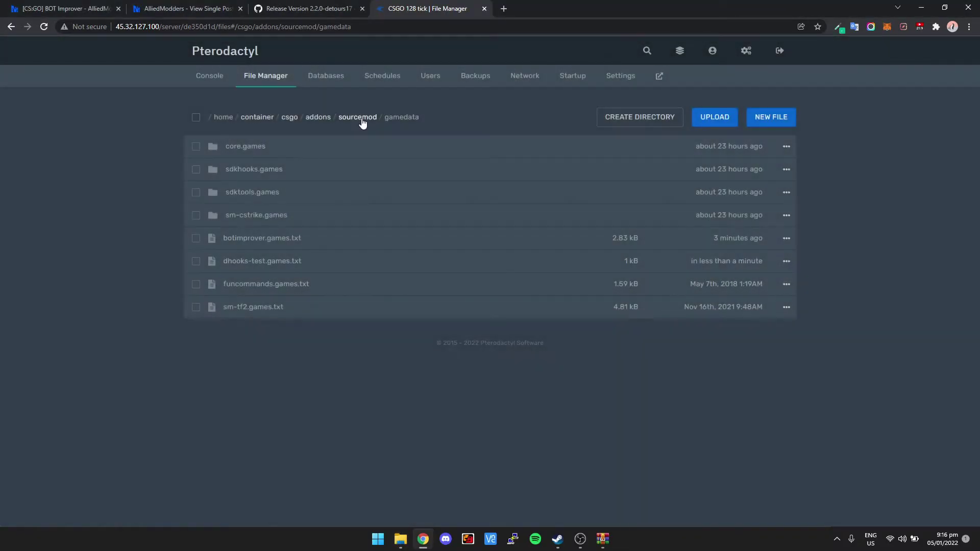
- Browse the server's scripting folder and the local DHooks scripting and extensions folders
click(358, 117)
click(264, 308)
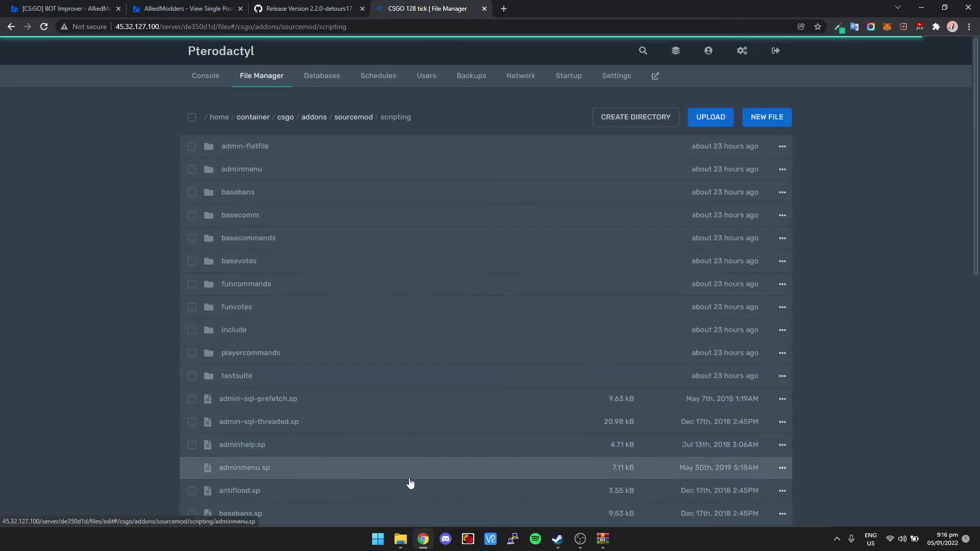
click(400, 539)
click(630, 191)
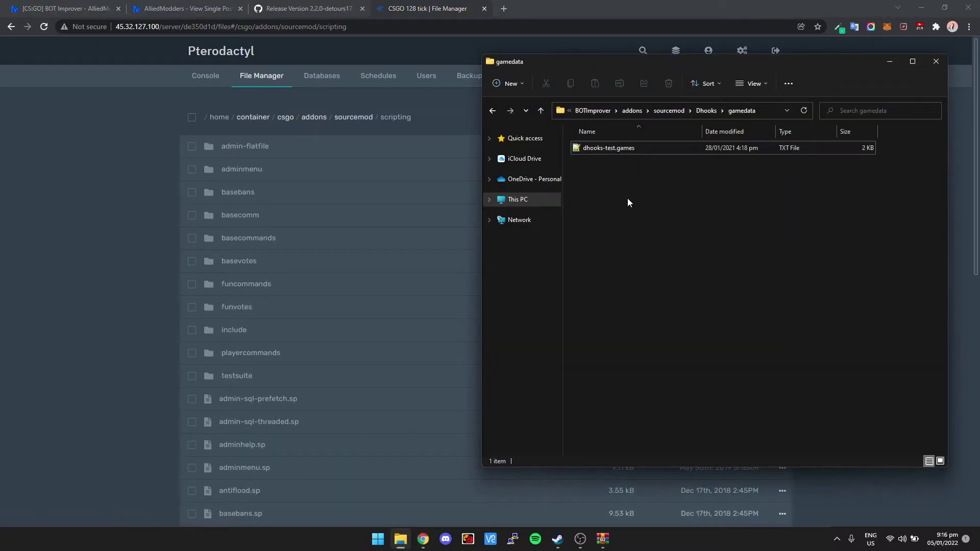
key(alt+Up)
double_click(641, 173)
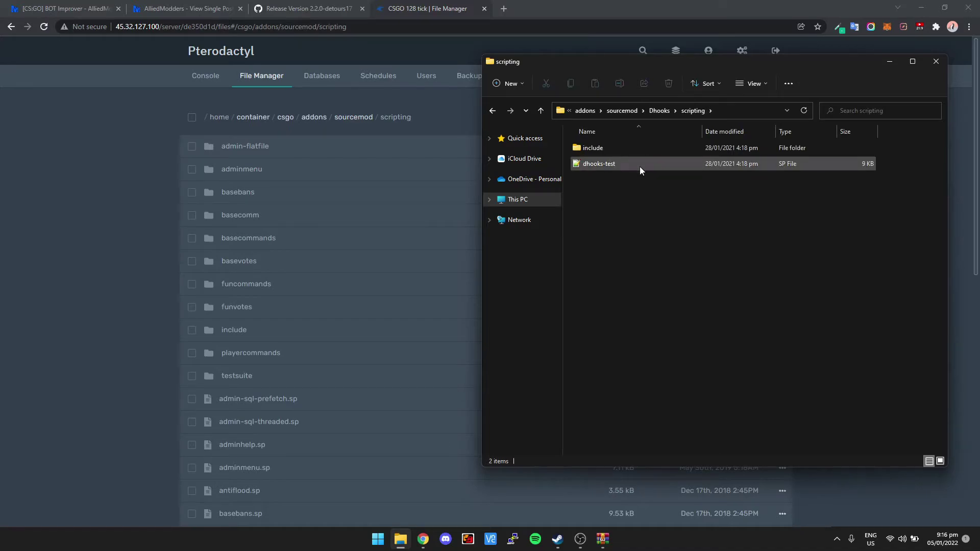
click(649, 164)
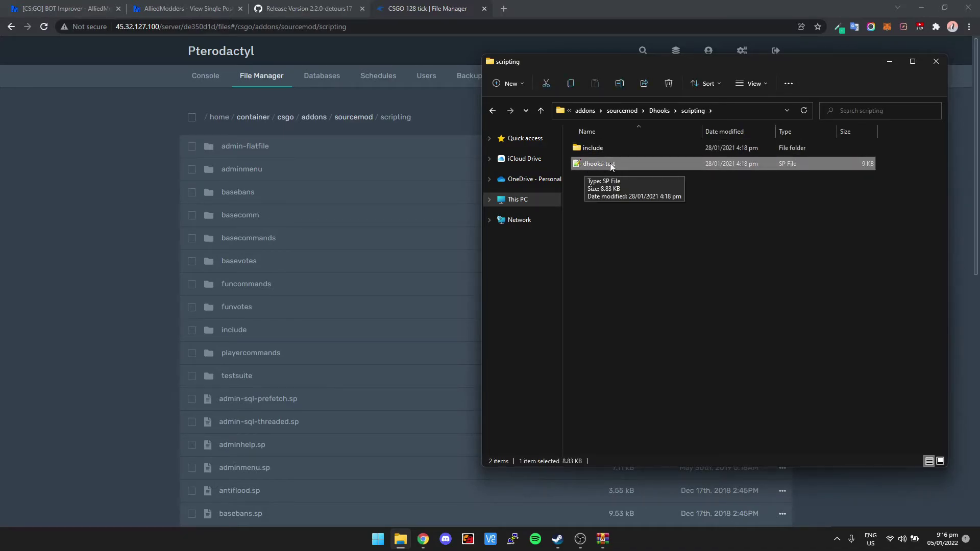
key(BackSpace)
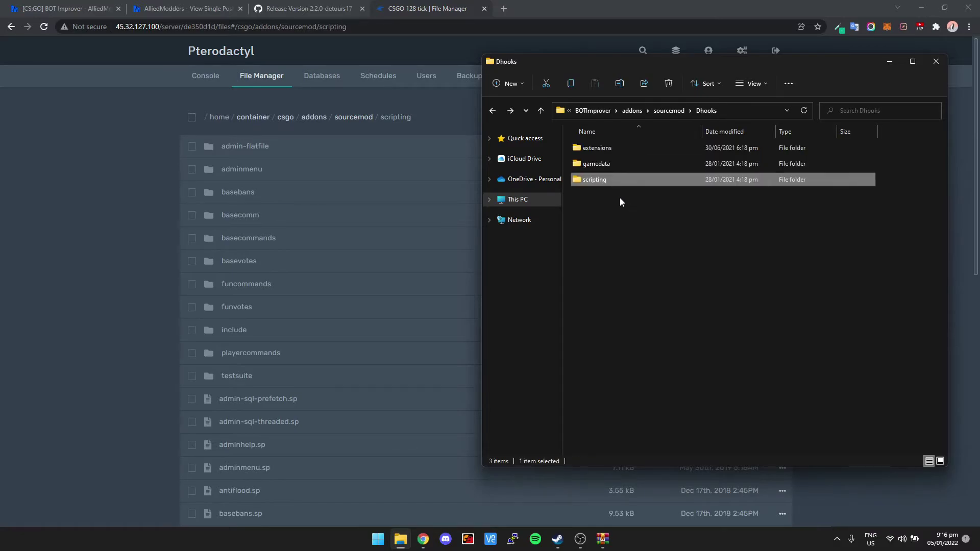
double_click(633, 148)
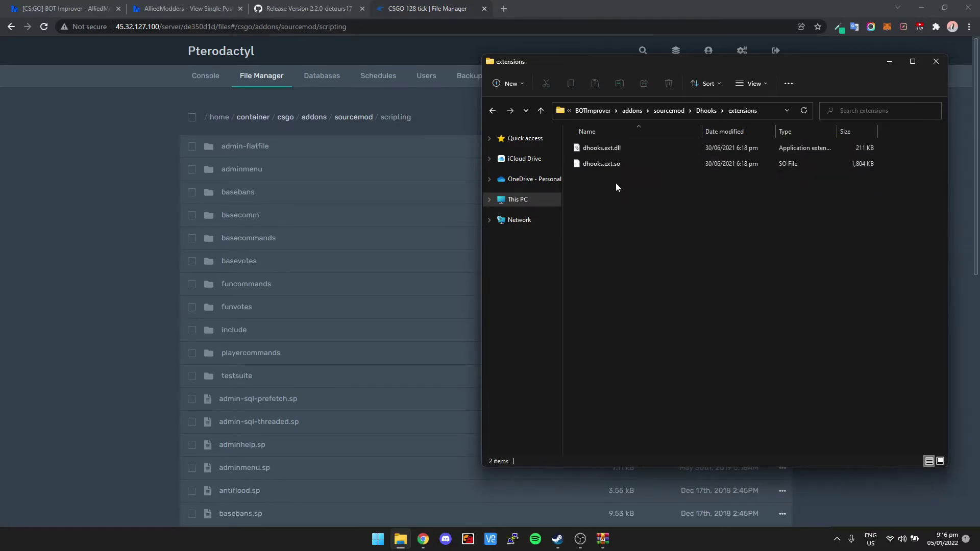
- Return to the server's sourcemod folder and switch to the server console
click(135, 231)
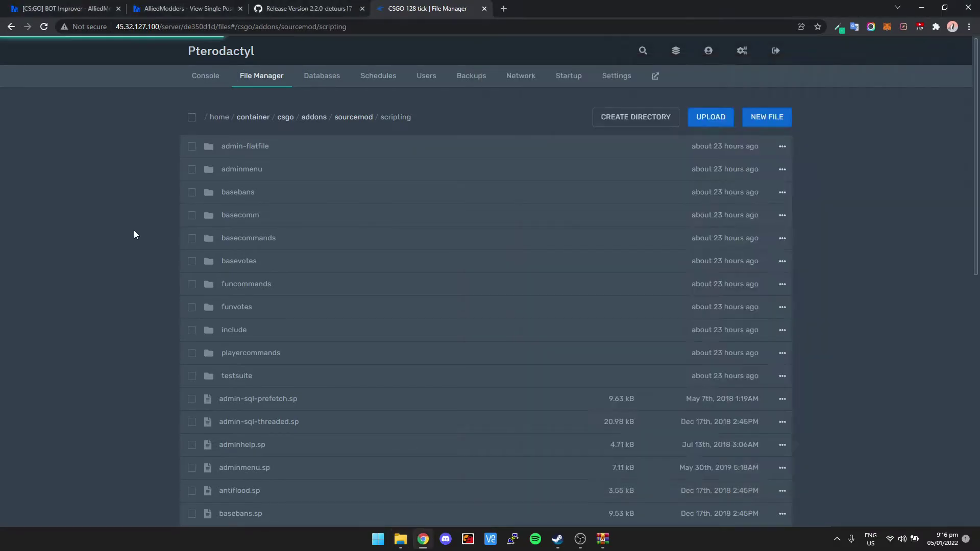
click(354, 118)
click(203, 79)
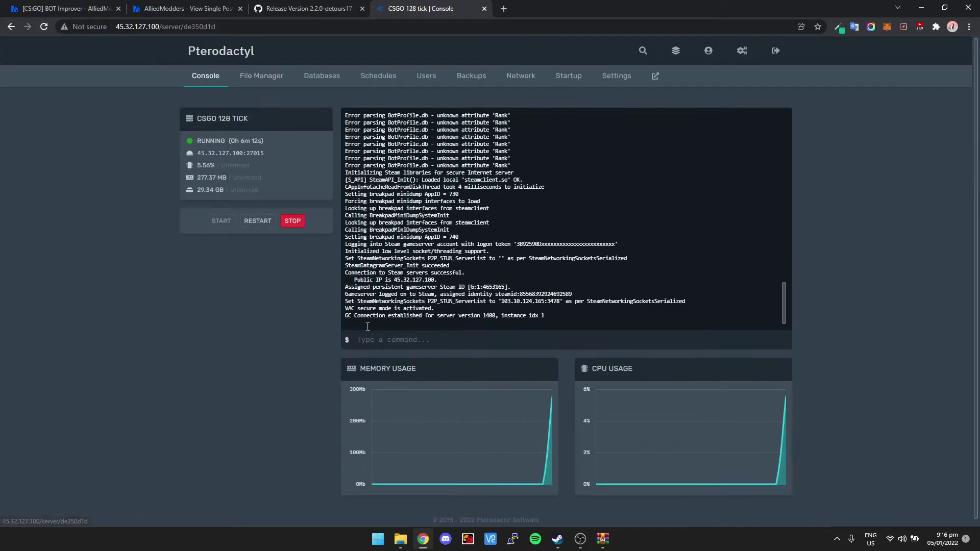
- Restart the CSGO 128 TICK server and wait for it to show RUNNING
click(263, 227)
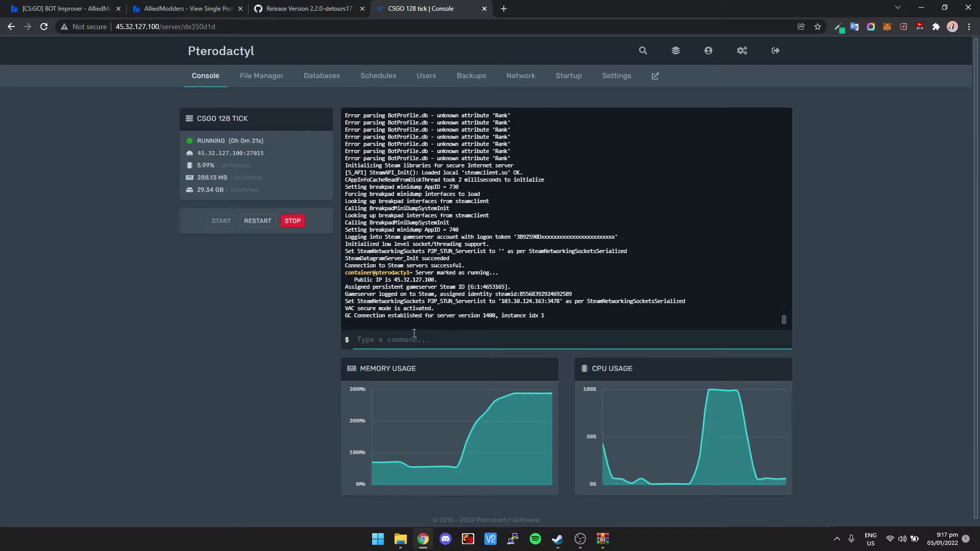
text(sm )
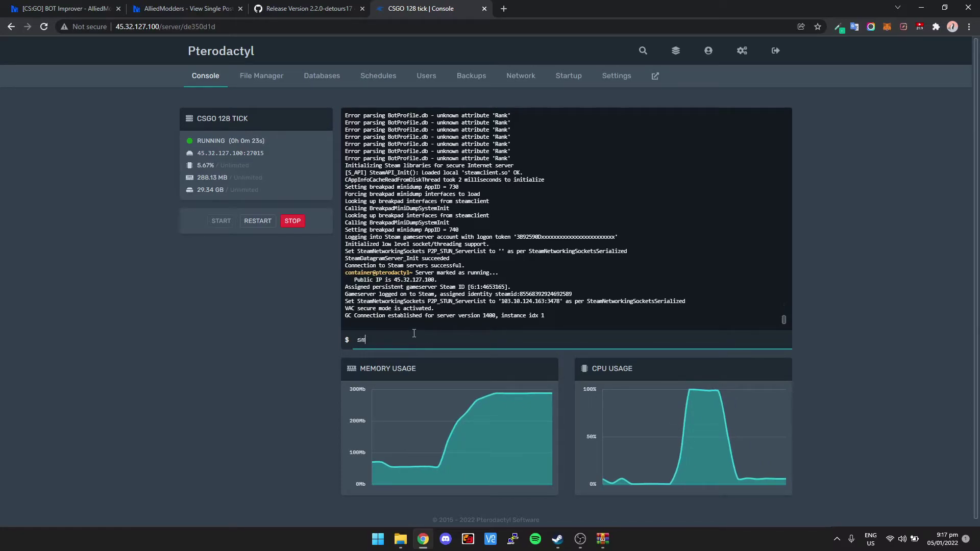
text(plugins l)
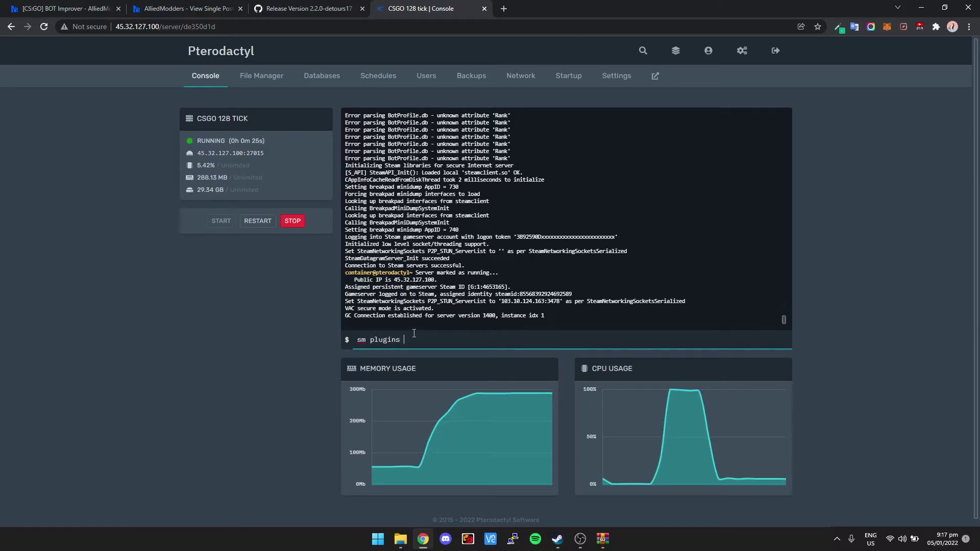
text(ist)
- Run 'sm plugins list', highlight BOT Improver 1.6.3 among the 18 plugins, then switch to the forum thread
key(Return)
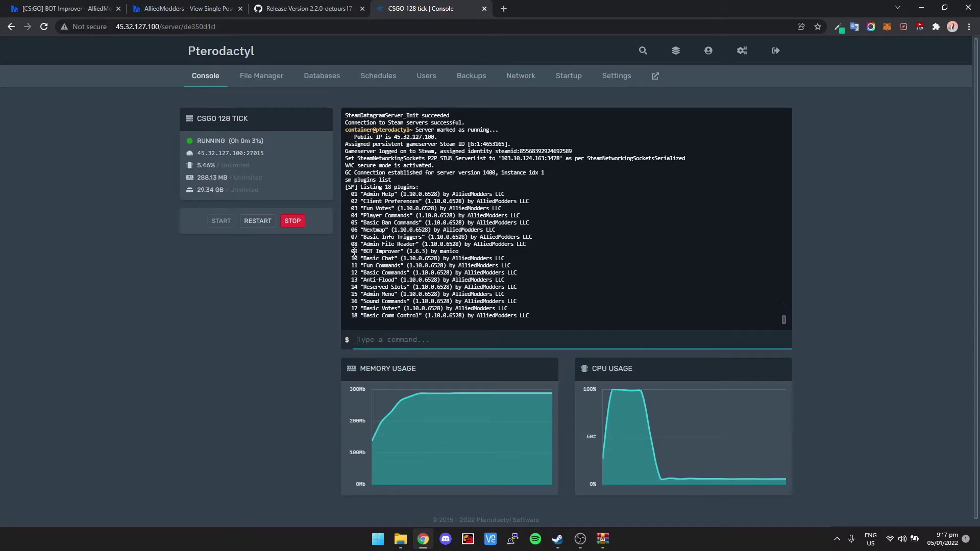
drag(351, 251, 475, 252)
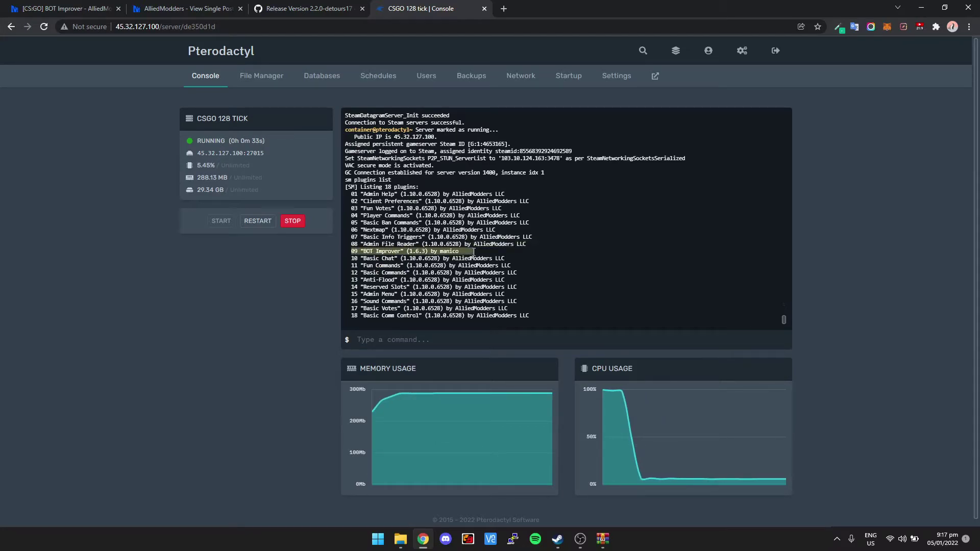
click(376, 255)
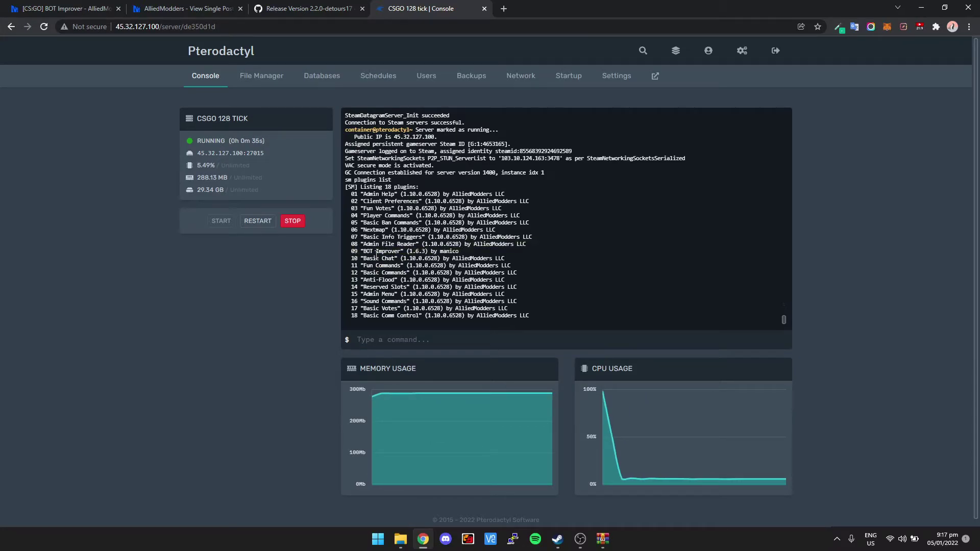
click(88, 9)
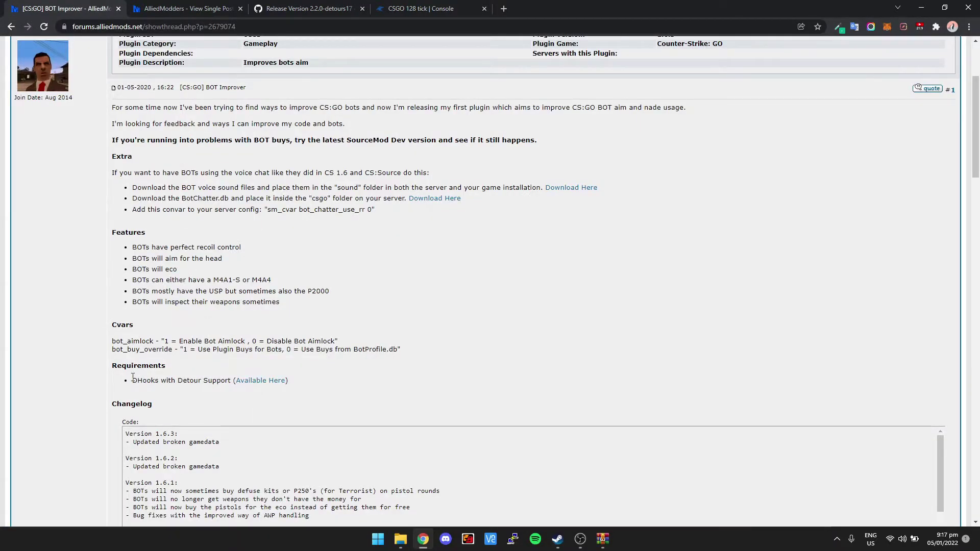
drag(134, 380, 161, 380)
click(214, 298)
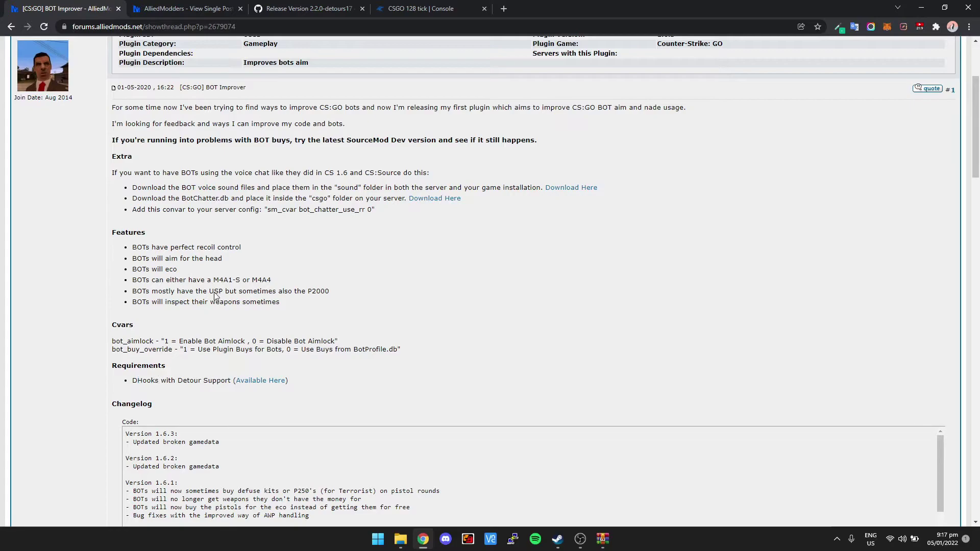
click(411, 6)
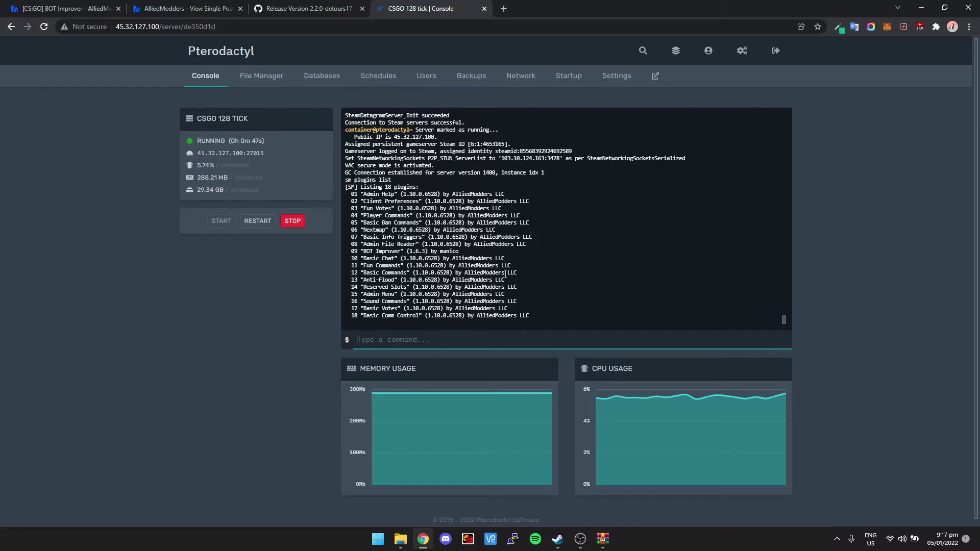
text(sm exts )
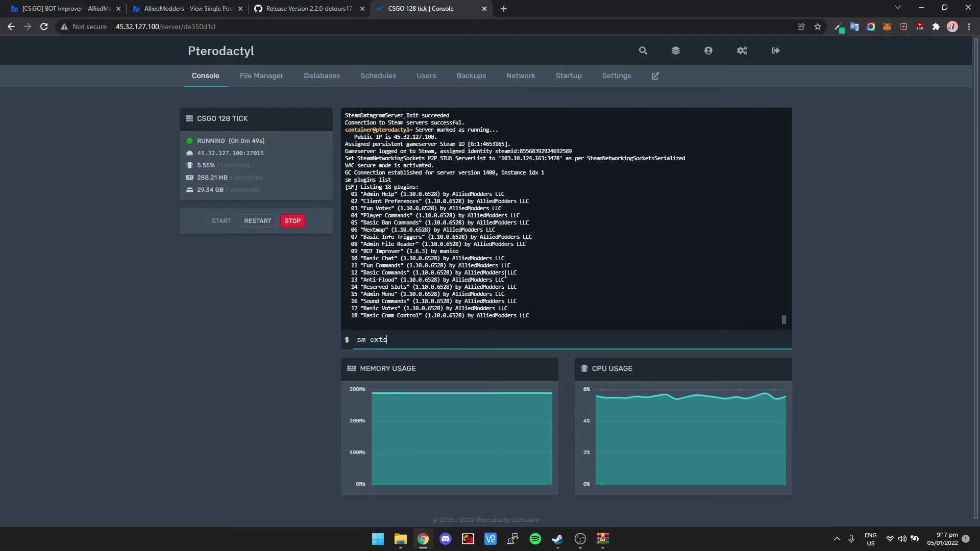
text(list)
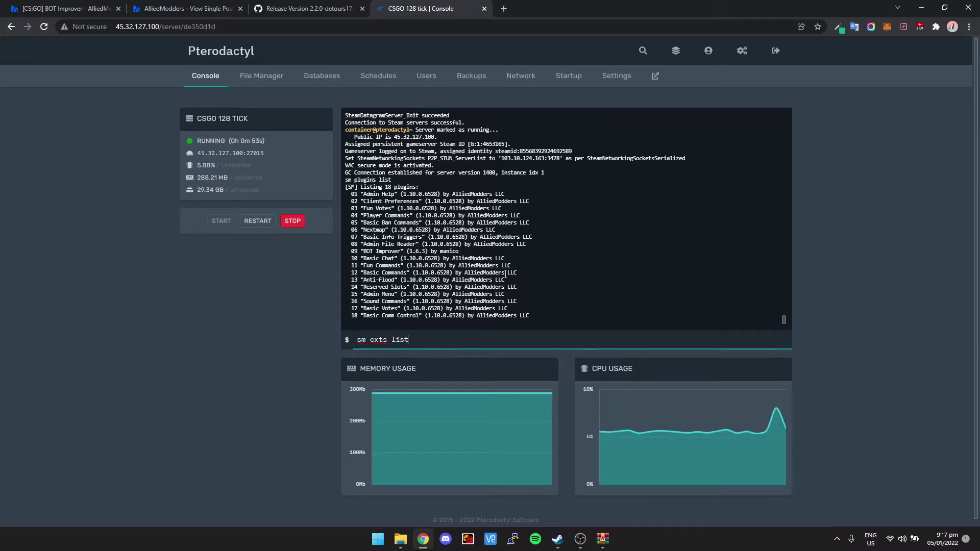
- Run 'sm exts list' and highlight DHooks 2.2.0-detours17, then review plugins 01 through 18
key(Return)
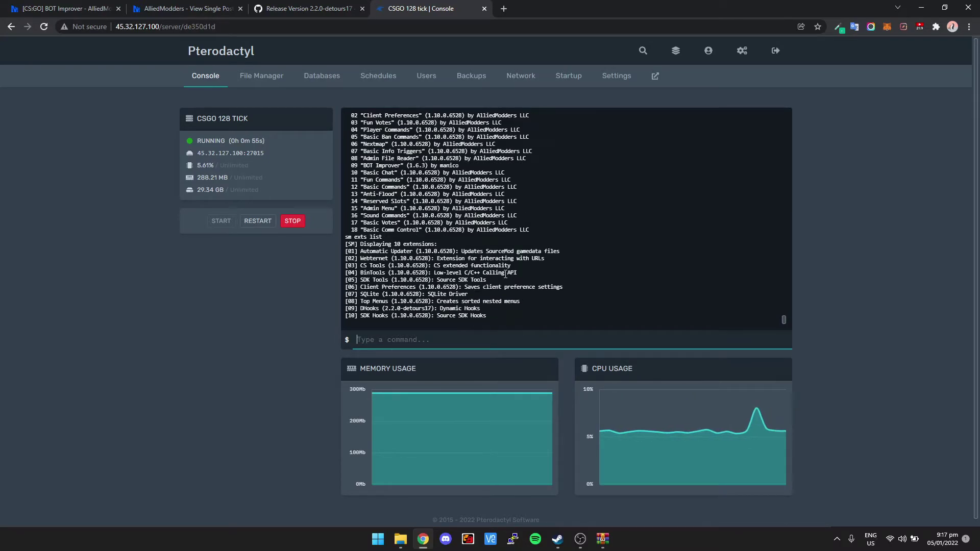
click(347, 314)
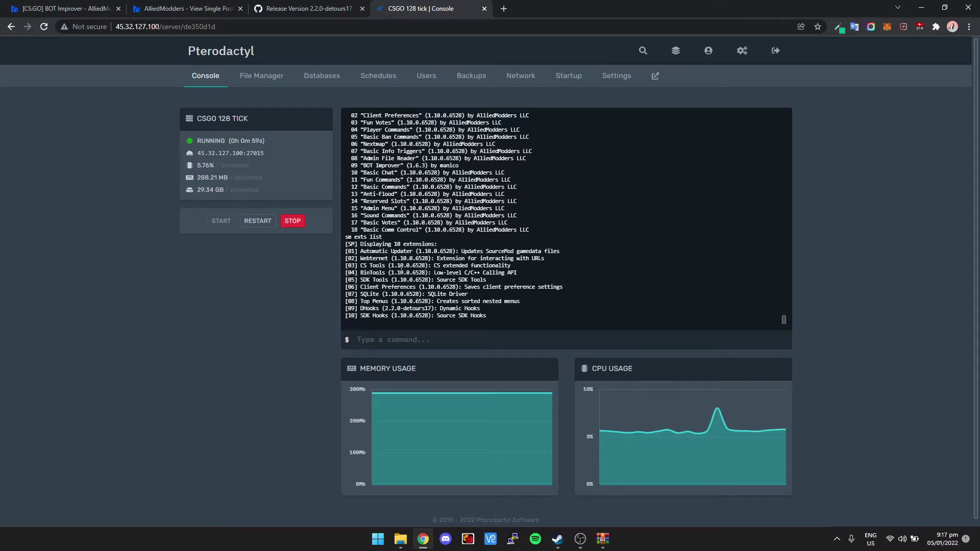
drag(484, 309, 358, 310)
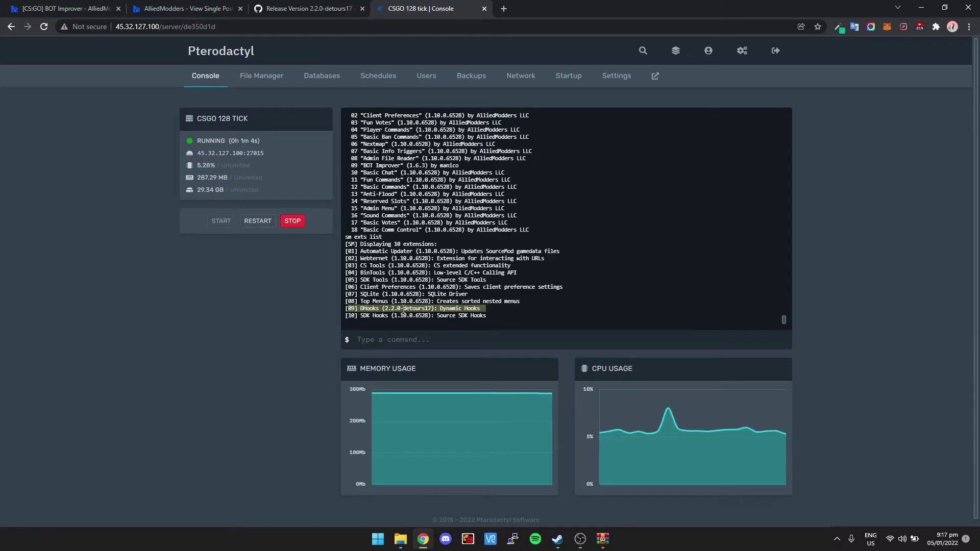
scroll(436, 315, up, 2)
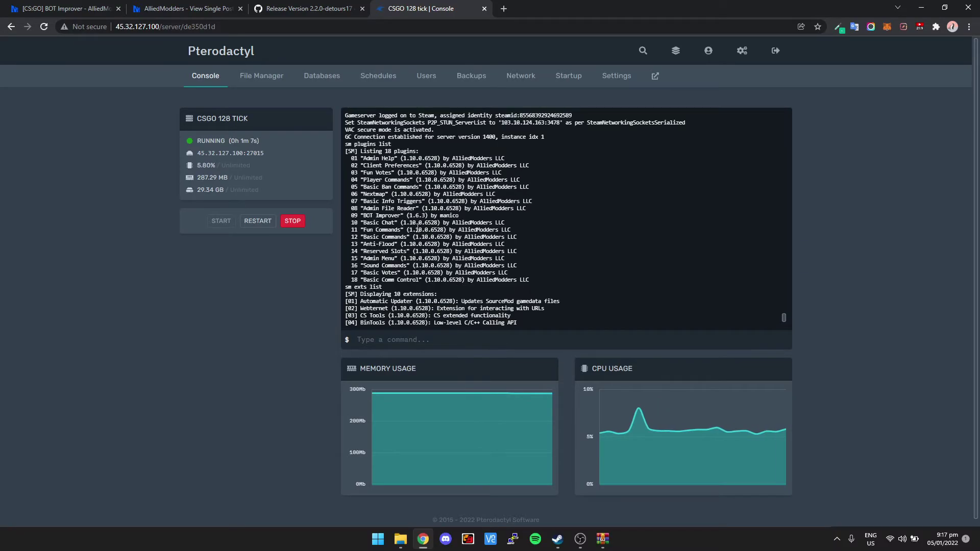
scroll(417, 227, down, 3)
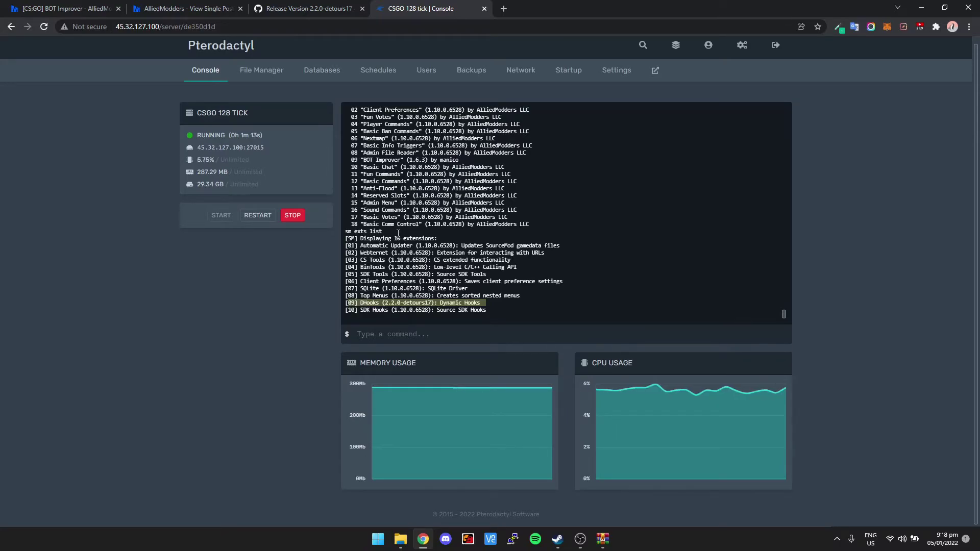
scroll(390, 221, up, 2)
drag(349, 152, 542, 280)
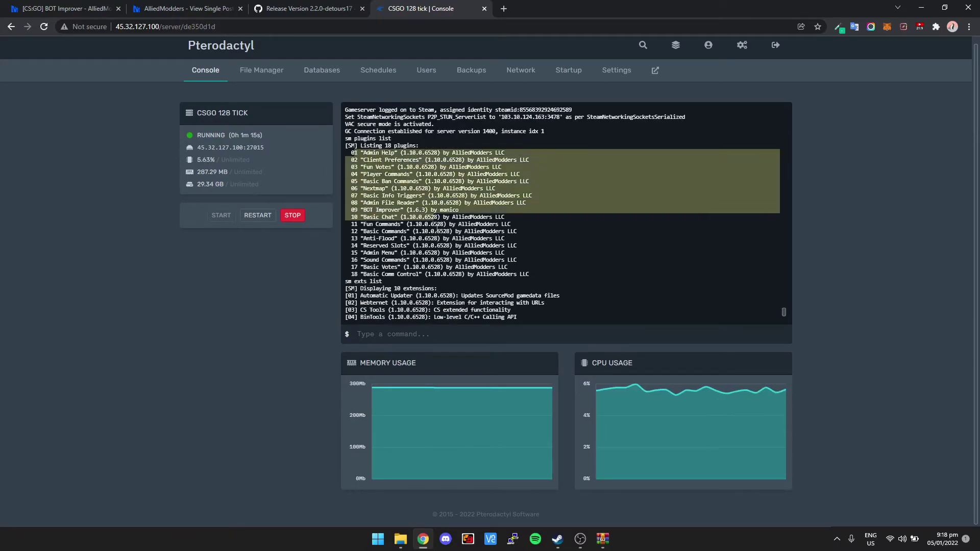
click(541, 283)
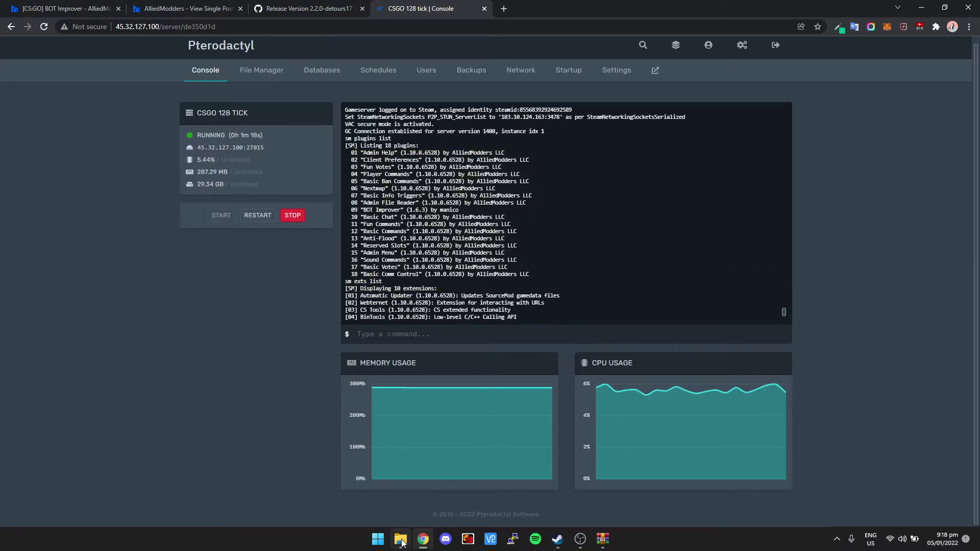
- Navigate the server file manager to csgo/addons/sourcemod/gamedata
click(269, 76)
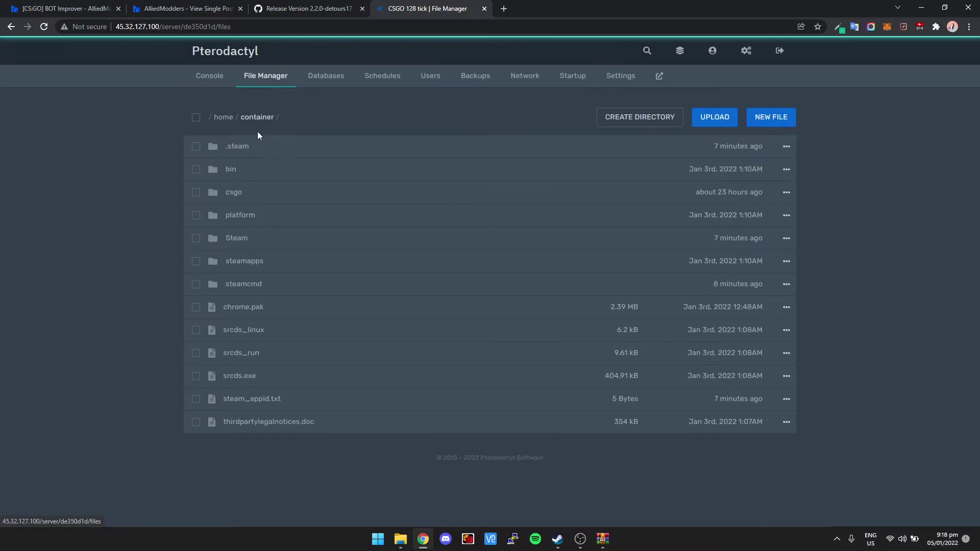
click(259, 202)
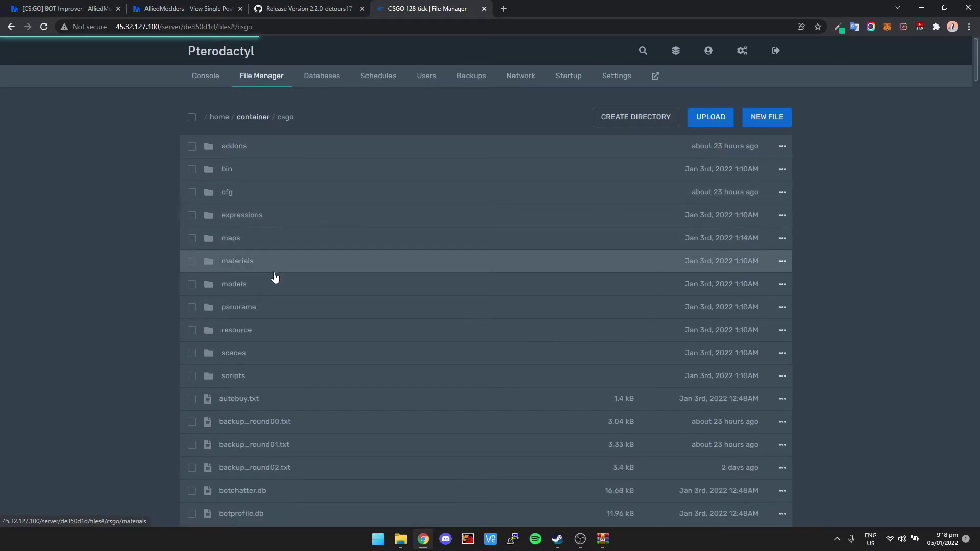
click(245, 151)
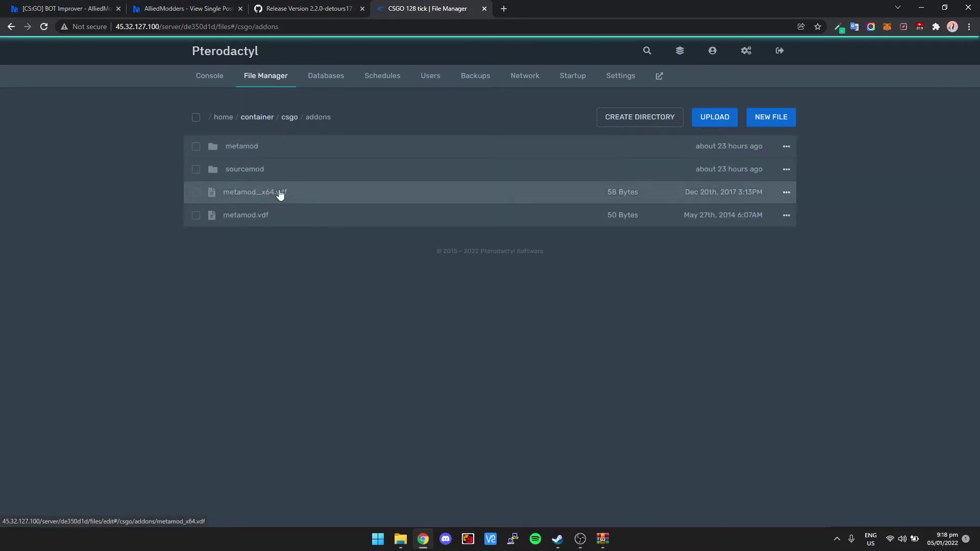
click(274, 170)
click(295, 235)
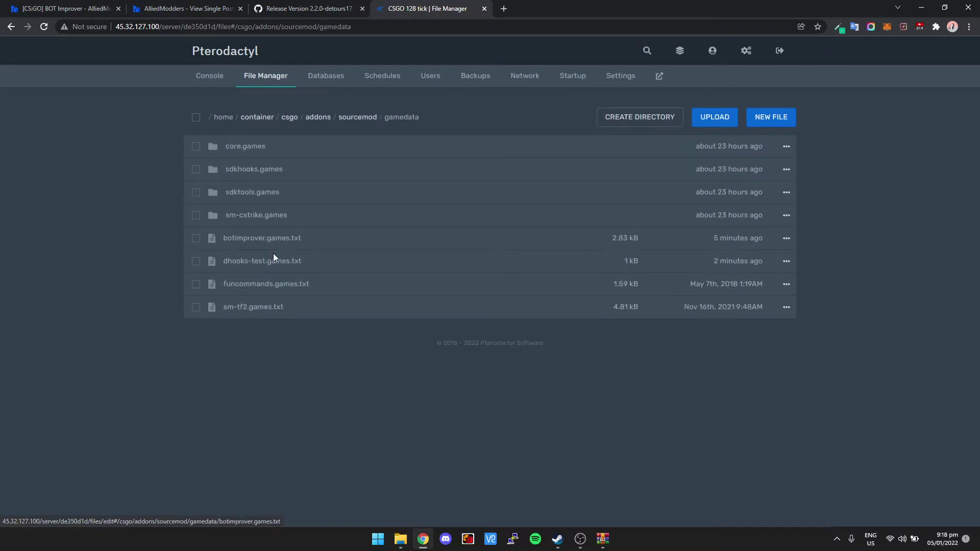
- Delete botimprover.games.txt from the gamedata folder and return to the server console
right_click(316, 245)
click(281, 372)
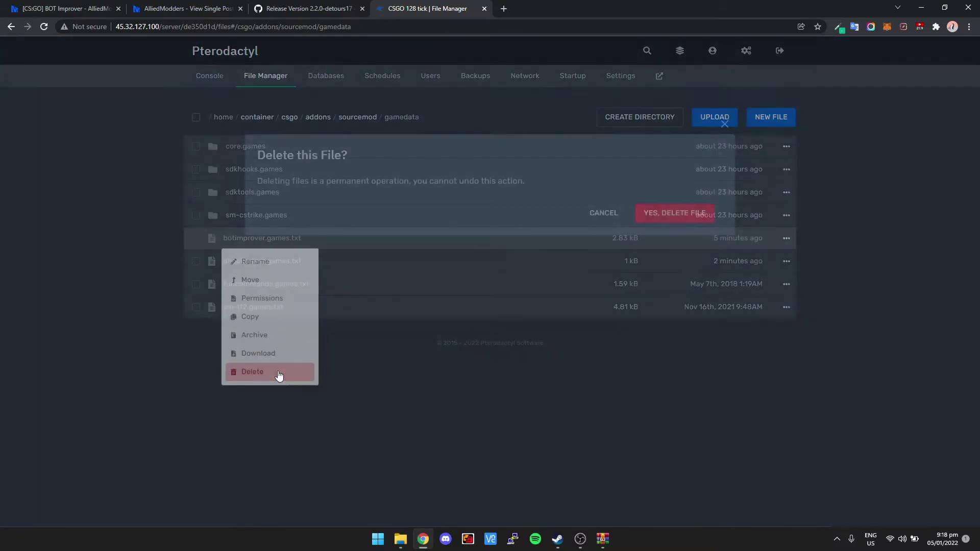
click(659, 215)
click(209, 75)
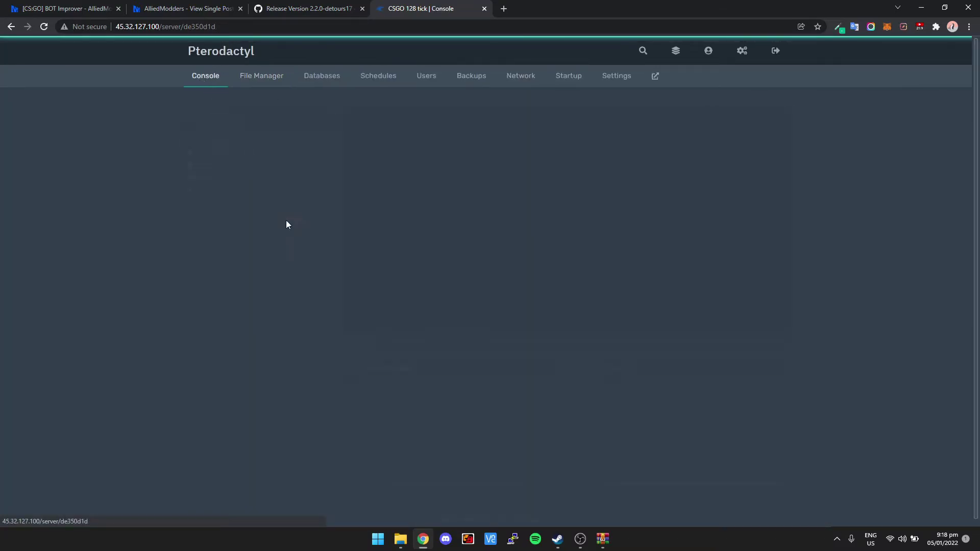
text(sm )
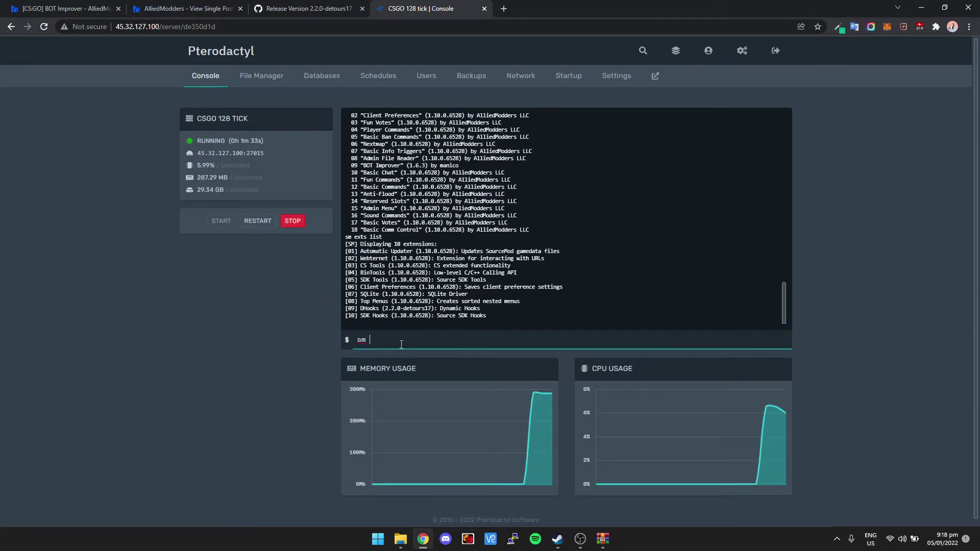
text(plugins)
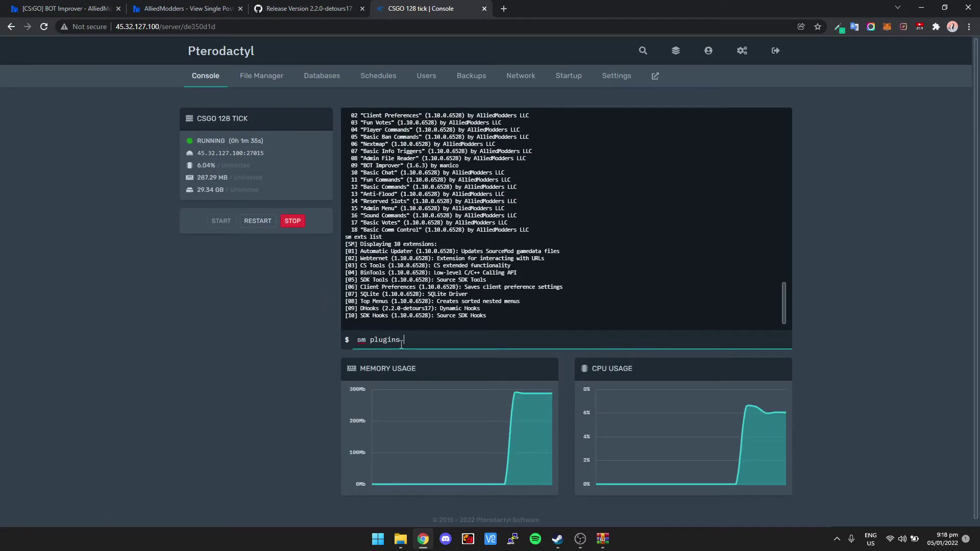
- Submit the console command and restart the CSGO 128 TICK server until it shows RUNNING
key(Return)
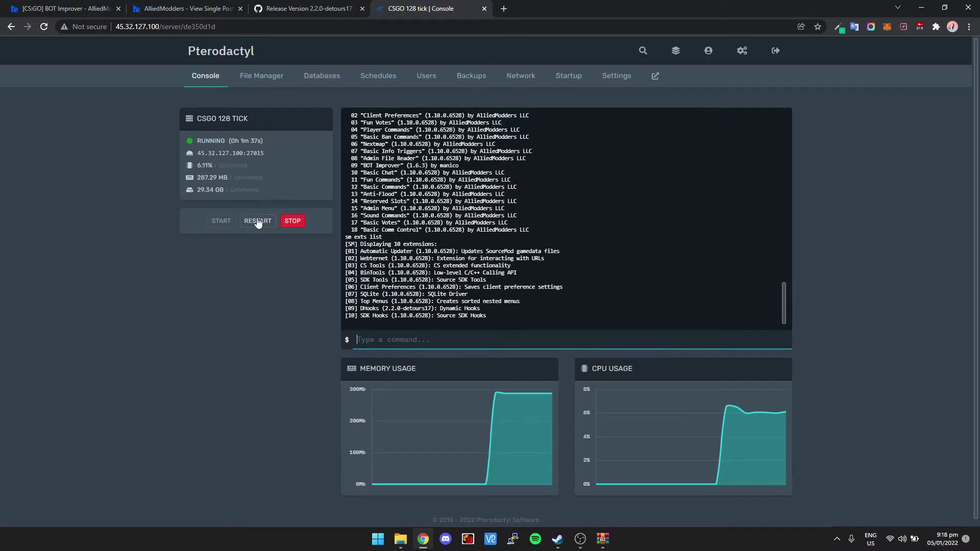
click(293, 221)
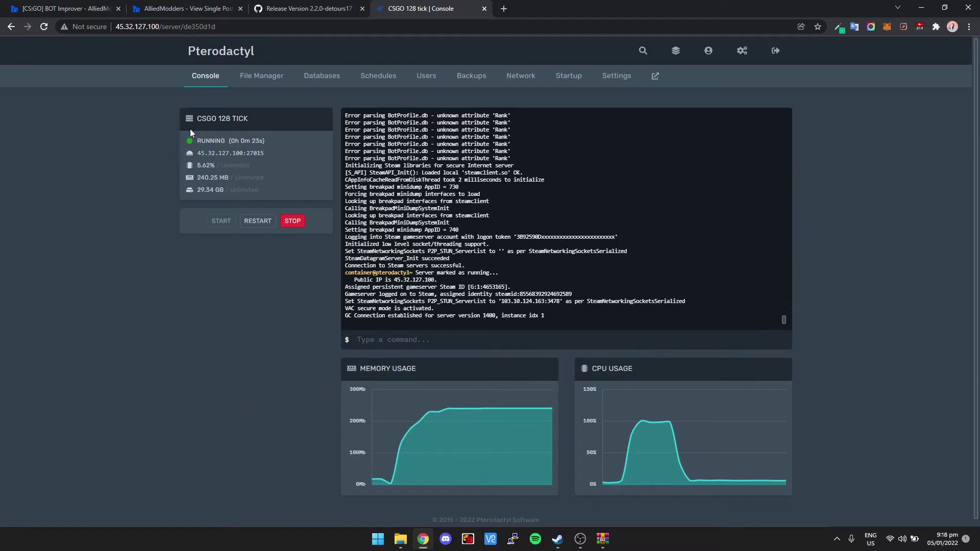
click(426, 349)
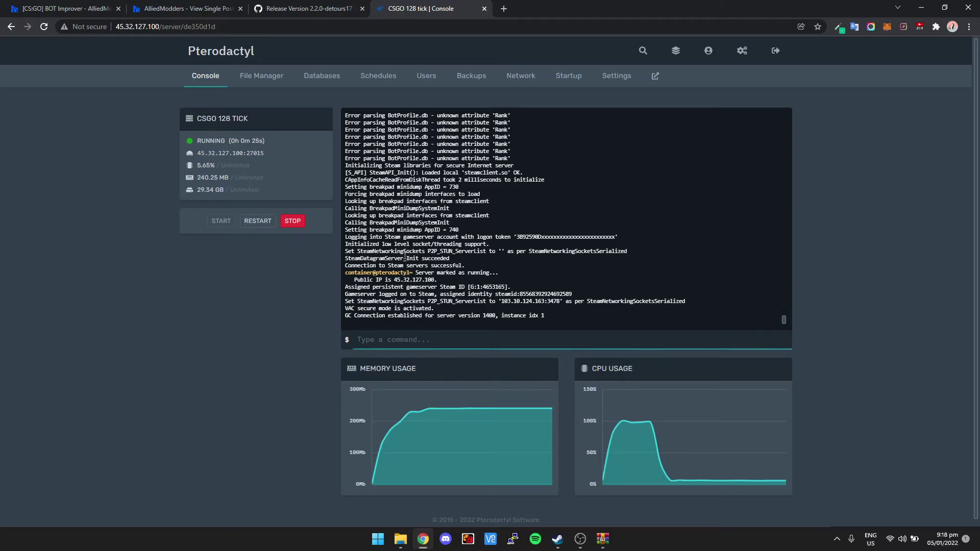
text(sm plugins list)
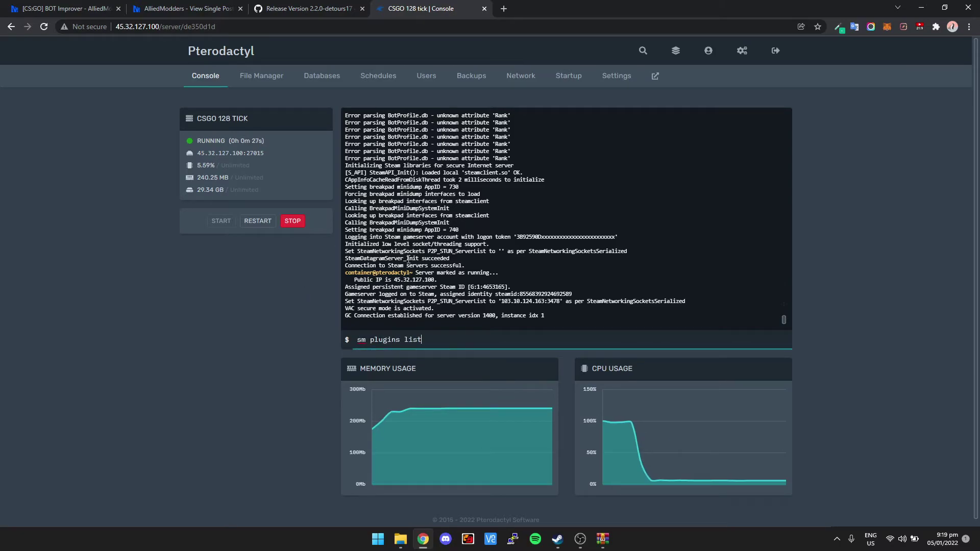
- Run 'sm plugins list' and highlight bot_improver.smx's 'Error detected in plugin startup' and error-log note
key(Return)
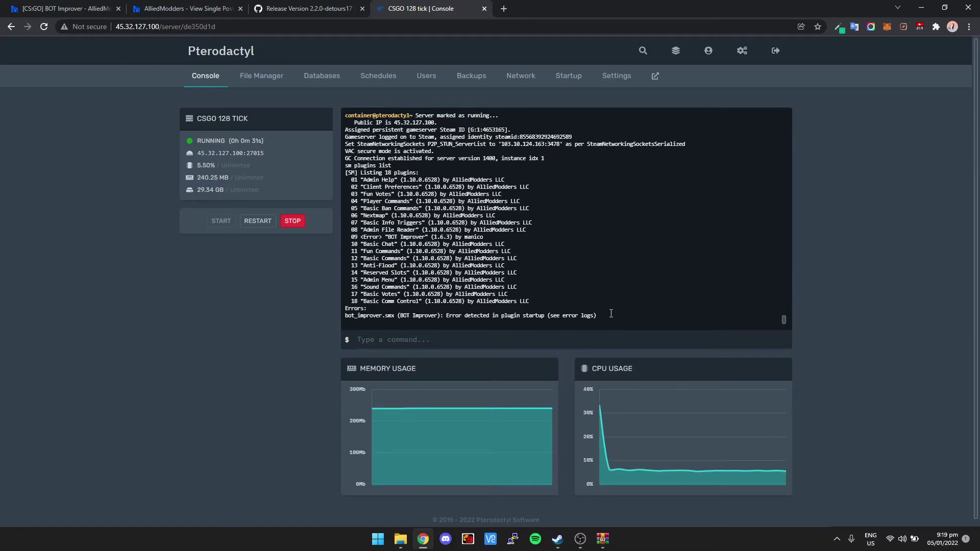
drag(615, 315, 349, 309)
click(349, 309)
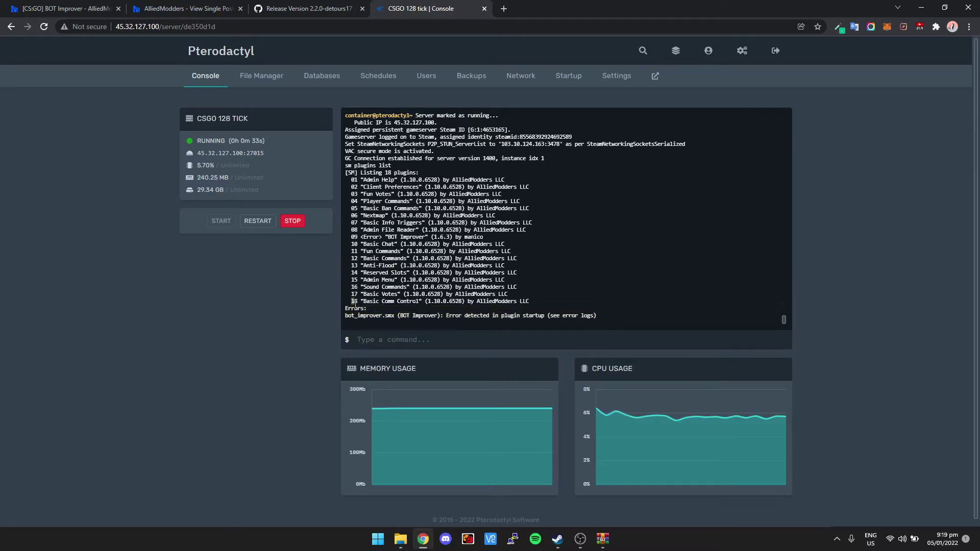
drag(444, 315, 549, 315)
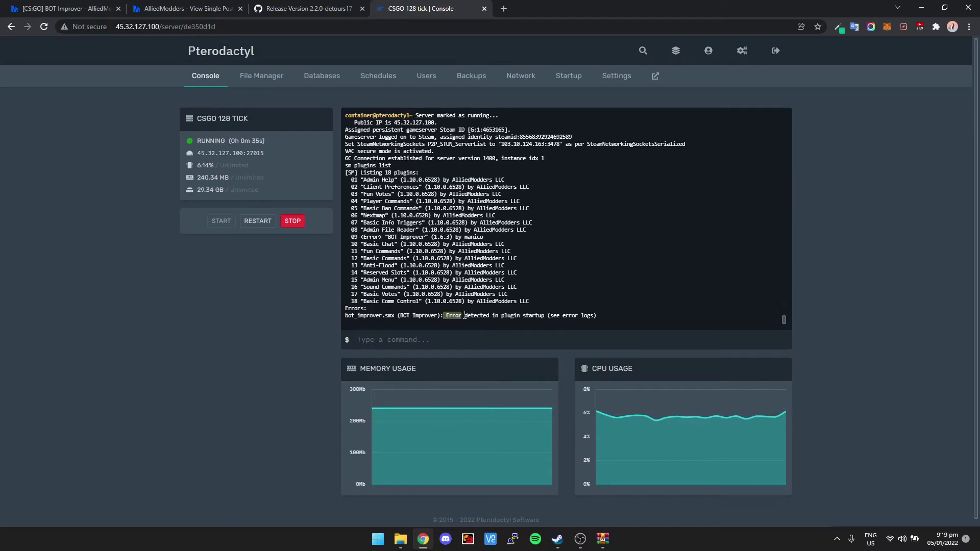
click(545, 315)
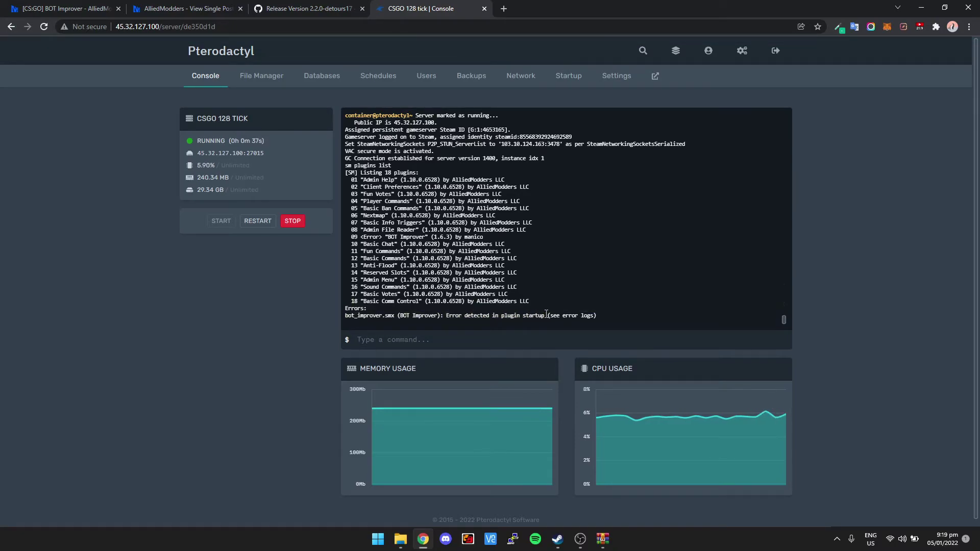
drag(616, 314, 549, 315)
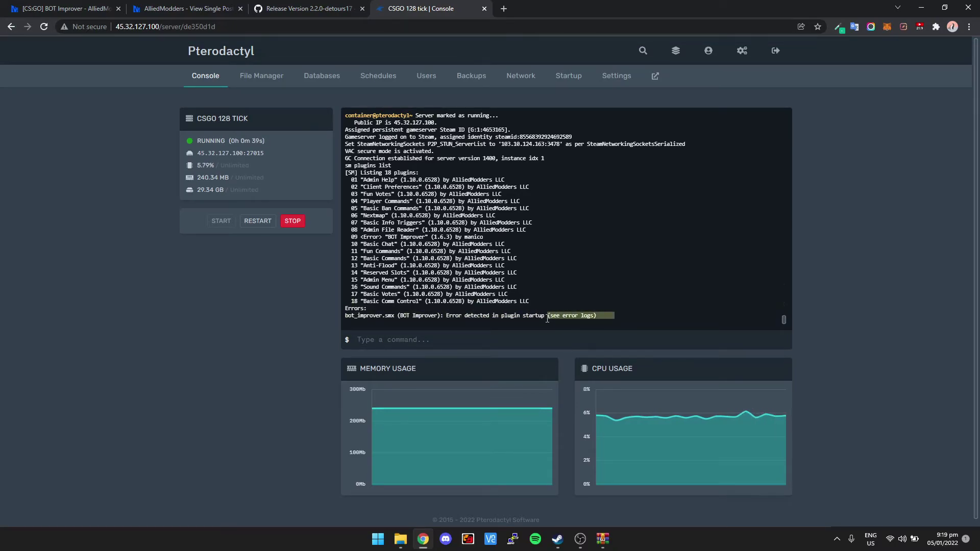
click(547, 315)
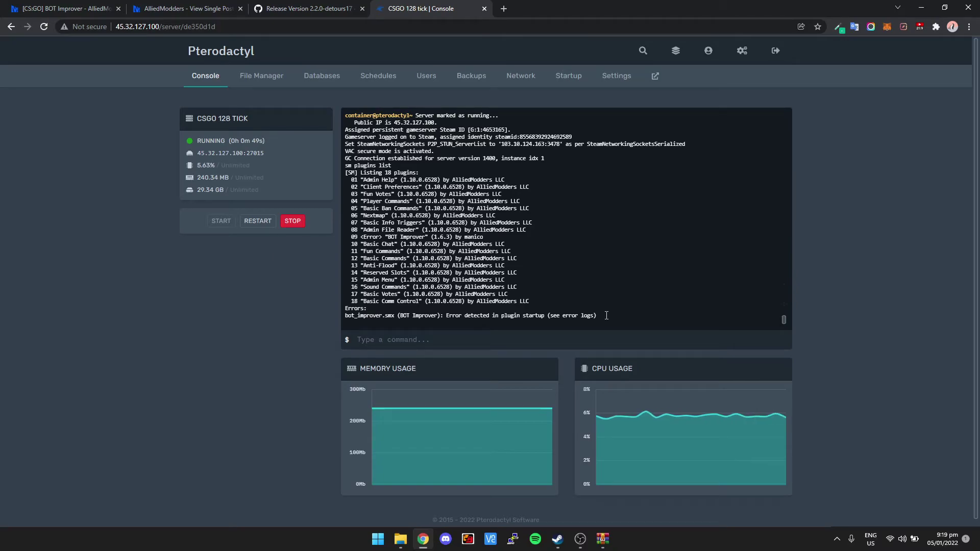
- Navigate the server file manager to csgo/addons/sourcemod/logs
click(264, 77)
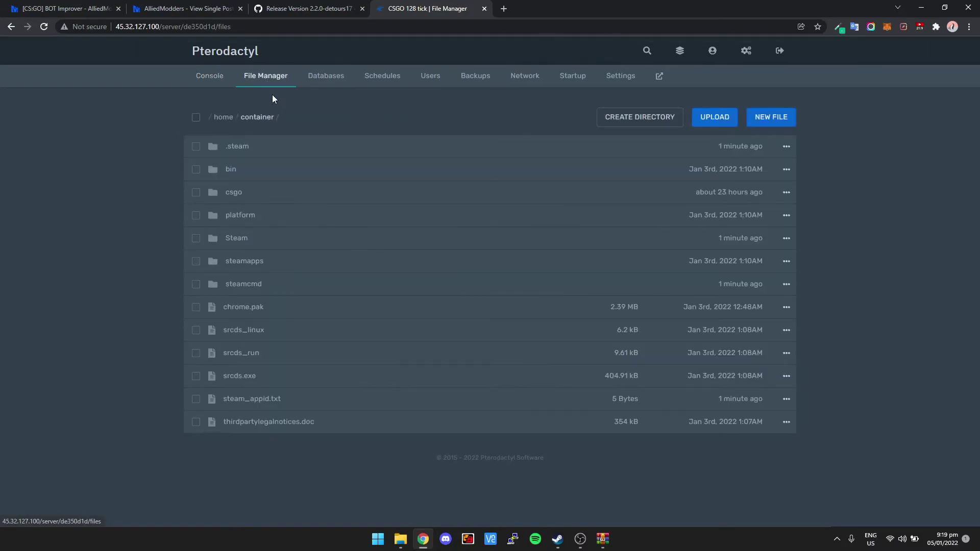
click(256, 189)
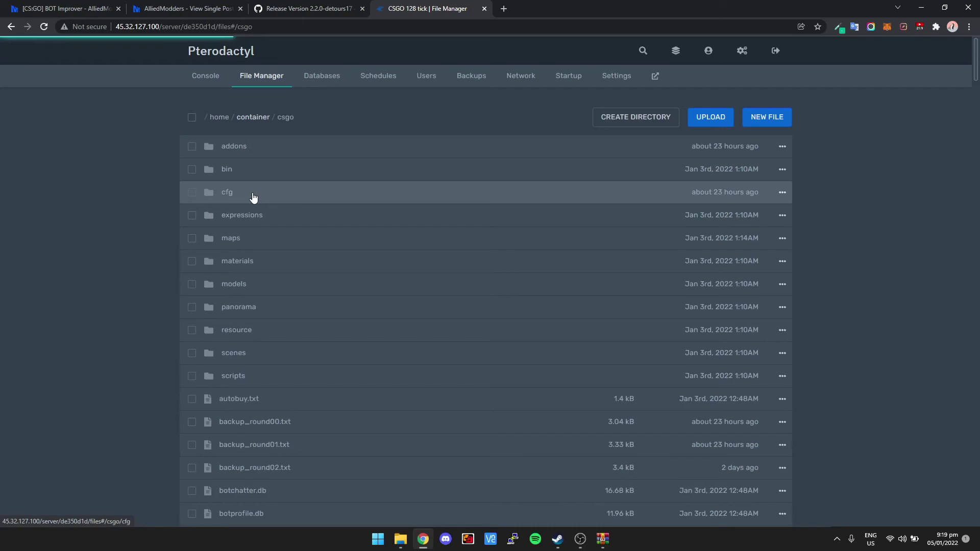
click(252, 145)
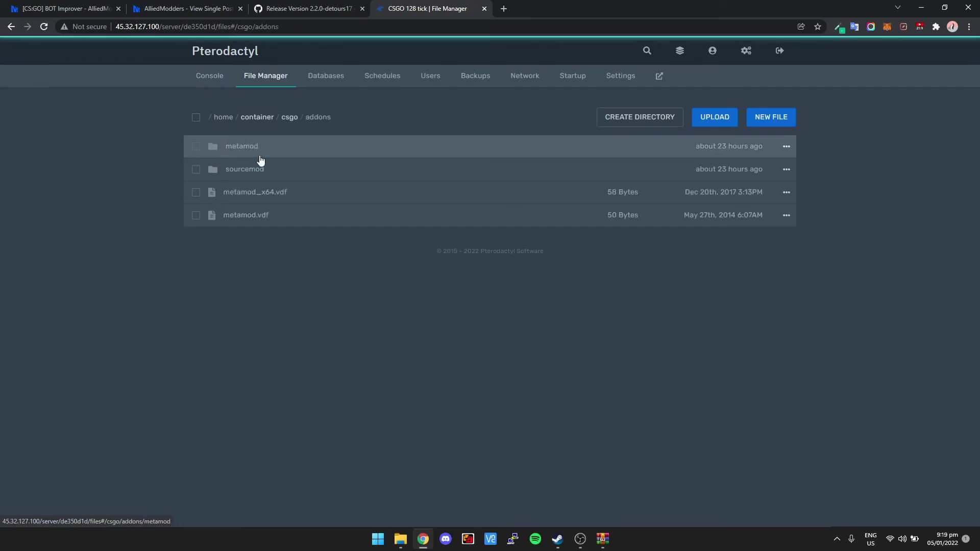
click(266, 172)
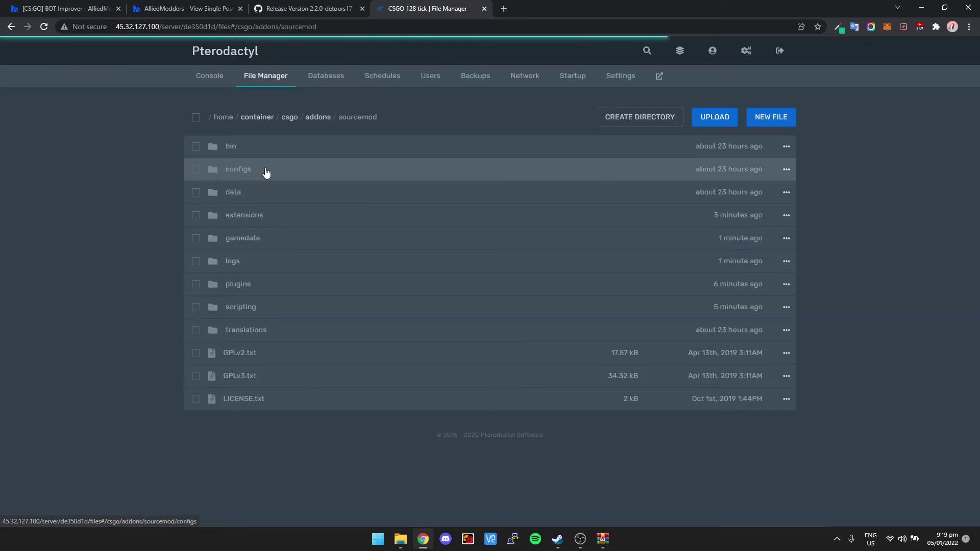
click(256, 264)
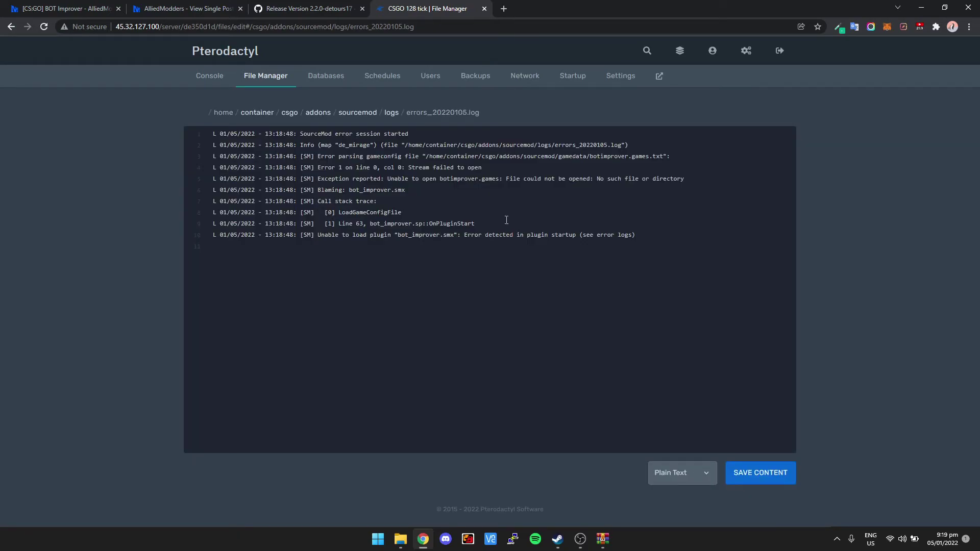
- Read errors_20220105.log's exception that botimprover.games could not be opened, then bring up the local folder
mouse_move(637, 234)
mouse_down()
mouse_move(193, 170)
mouse_move(186, 179)
mouse_up()
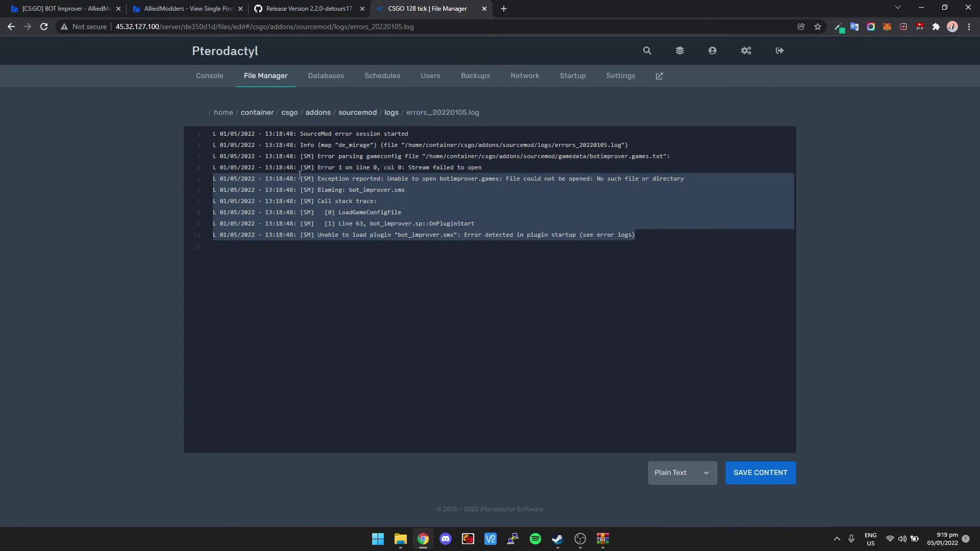
click(319, 179)
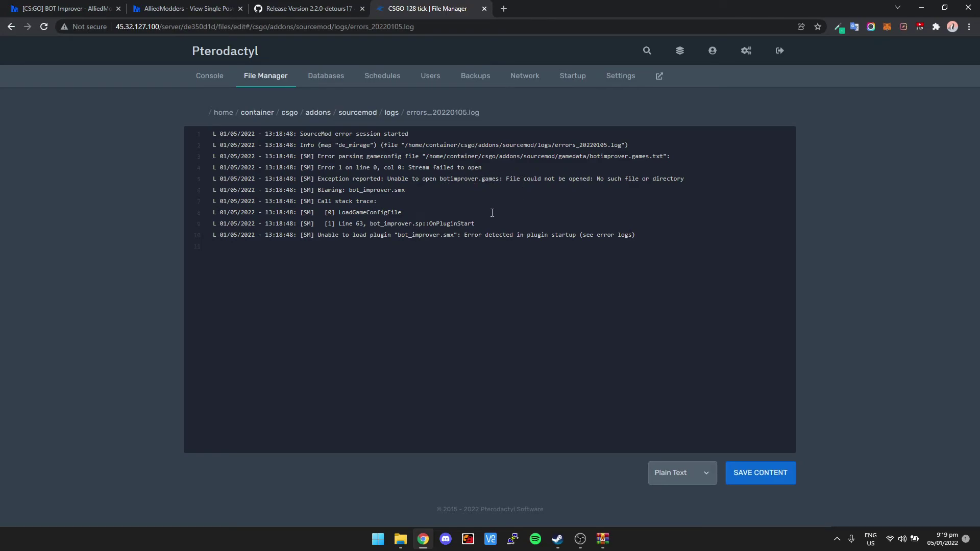
click(400, 539)
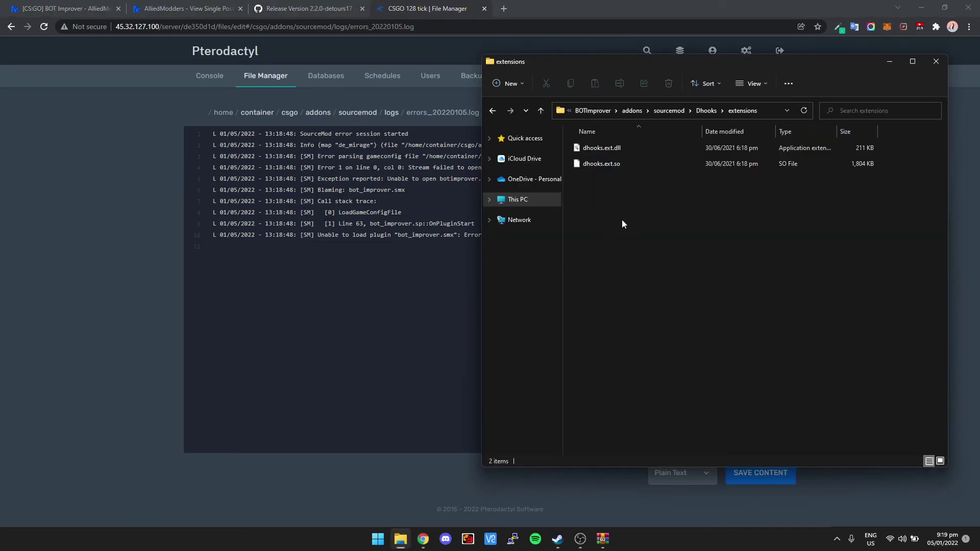
- Check the local BOTImprover addons/sourcemod/gamedata folder for botimprover.games, then return to the error log
key(alt+Up)
key(alt+Up)
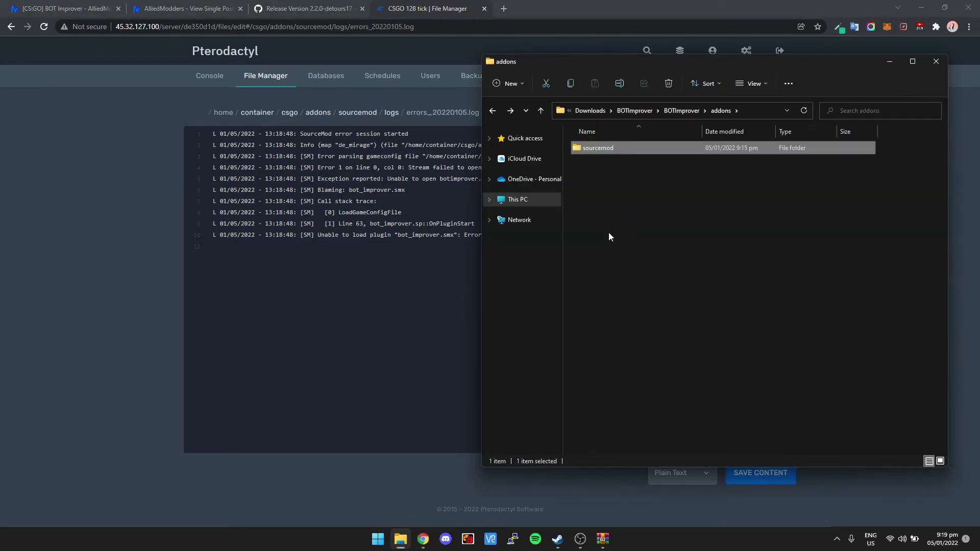
key(alt+Up)
double_click(610, 153)
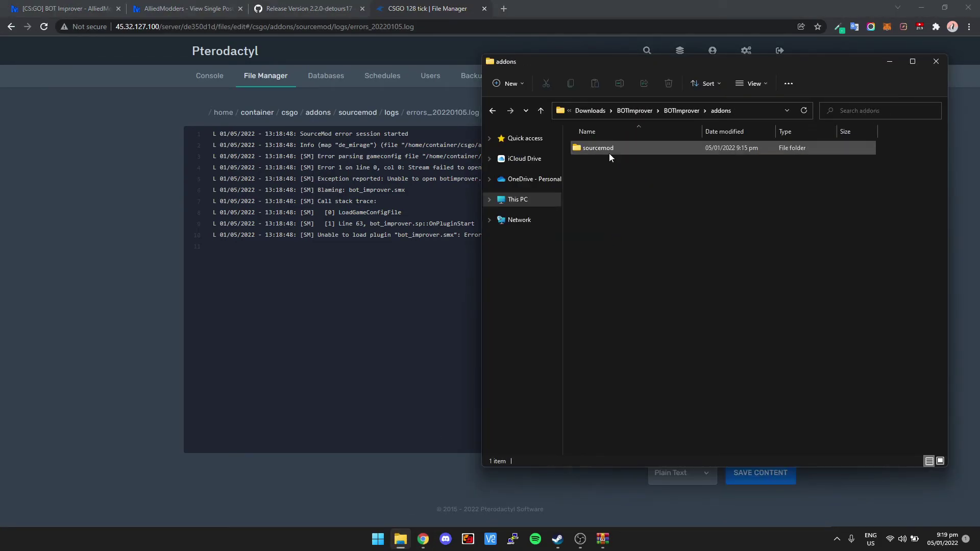
double_click(611, 163)
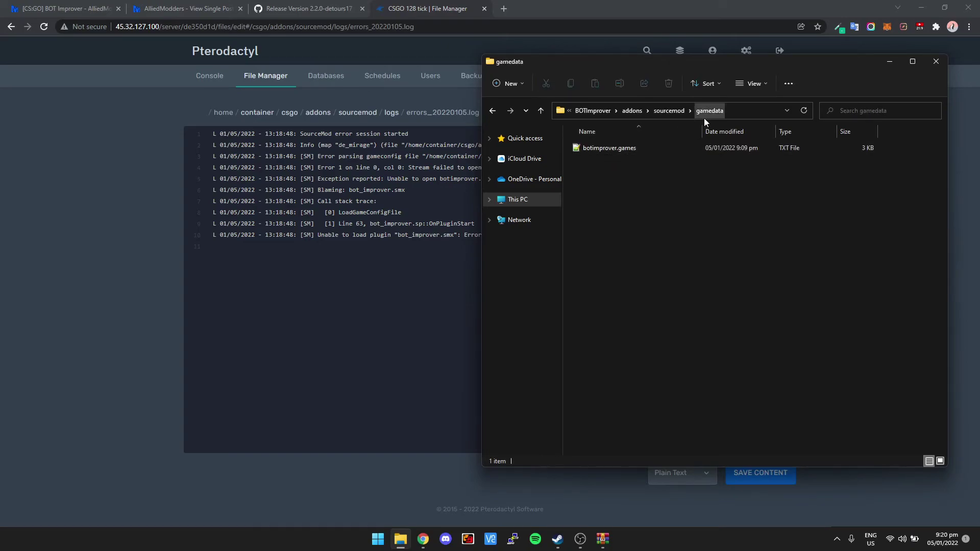
click(409, 286)
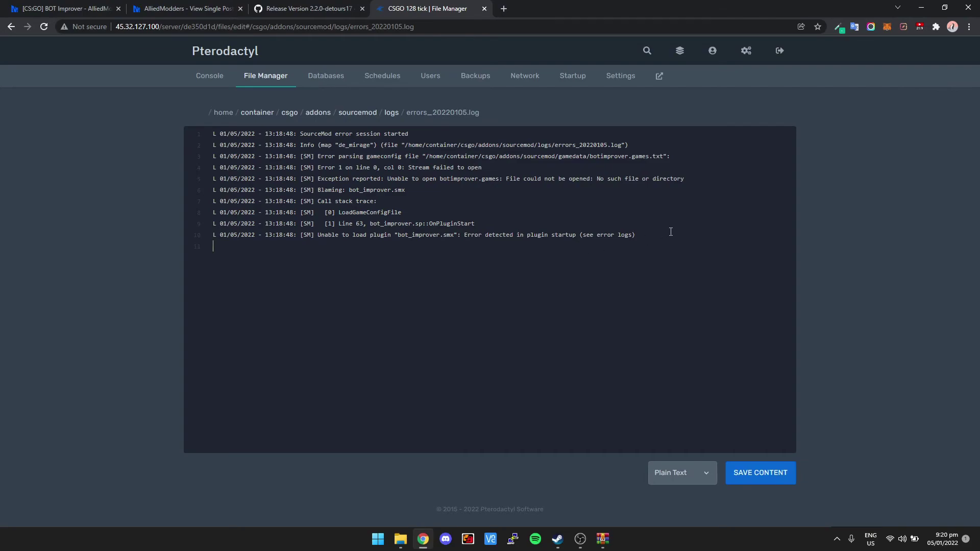
- Reread the log's exception lines, check the console, and navigate to csgo/addons/sourcemod
mouse_move(670, 232)
mouse_down()
mouse_move(199, 190)
mouse_move(201, 179)
mouse_up()
click(503, 234)
click(206, 79)
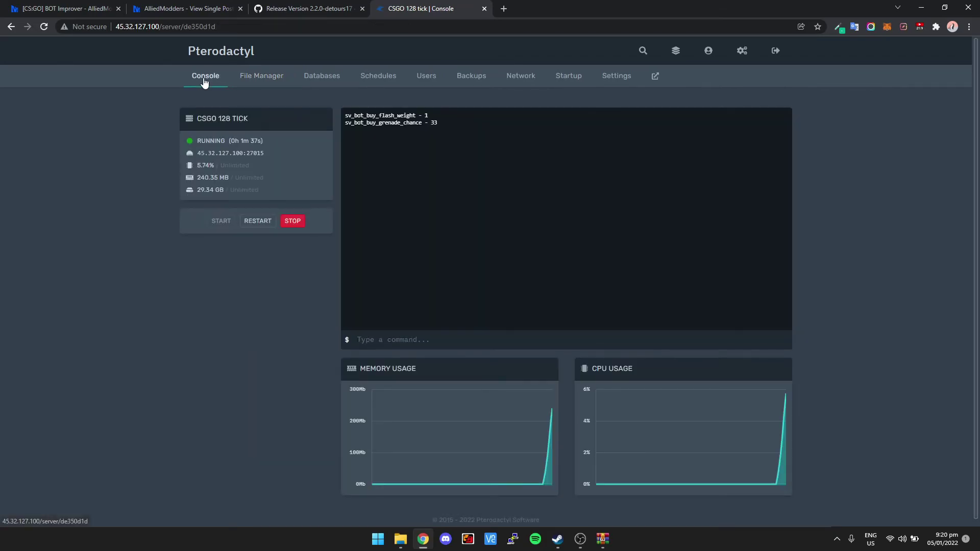
click(270, 82)
click(255, 199)
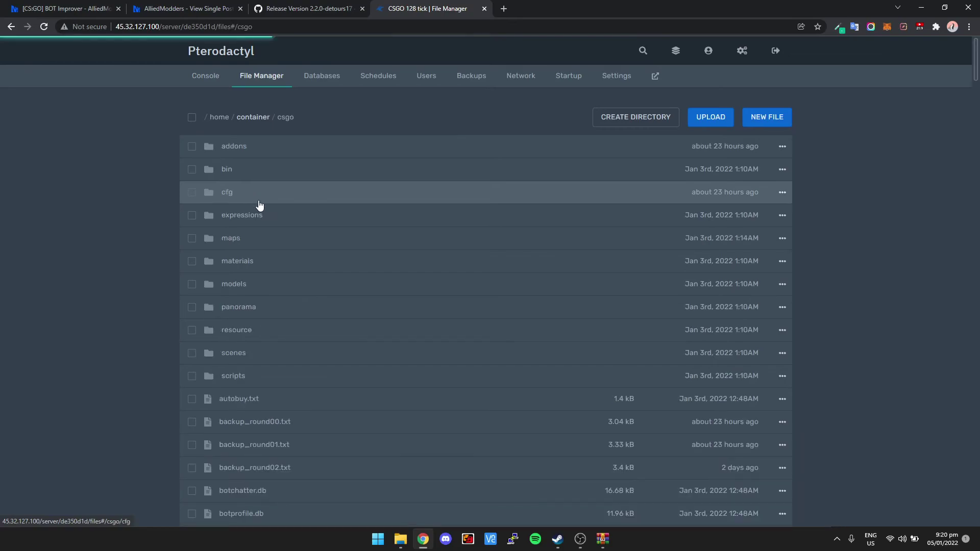
click(254, 151)
click(273, 173)
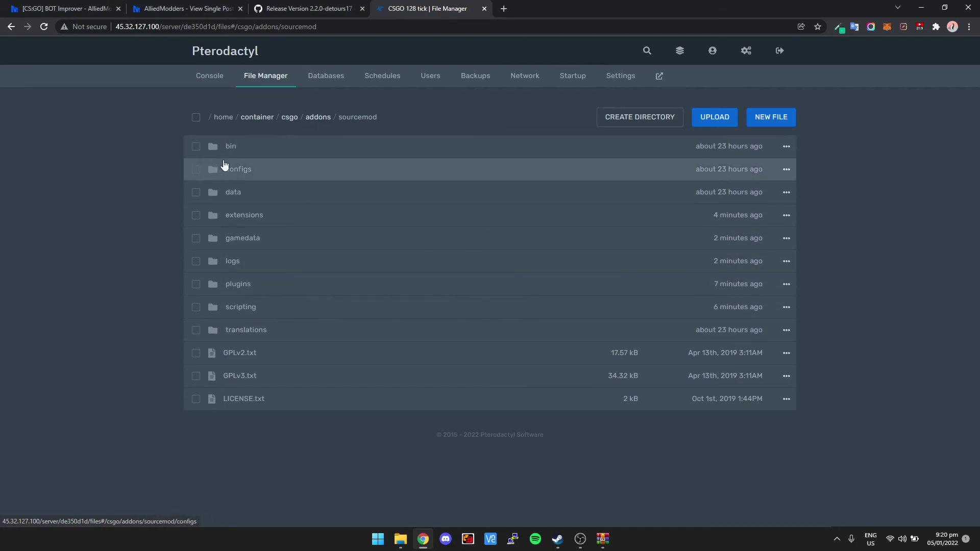
- Review the plugins, scripting and translations folders, view basetriggers.phrases.txt, and return to sourcemod
click(238, 285)
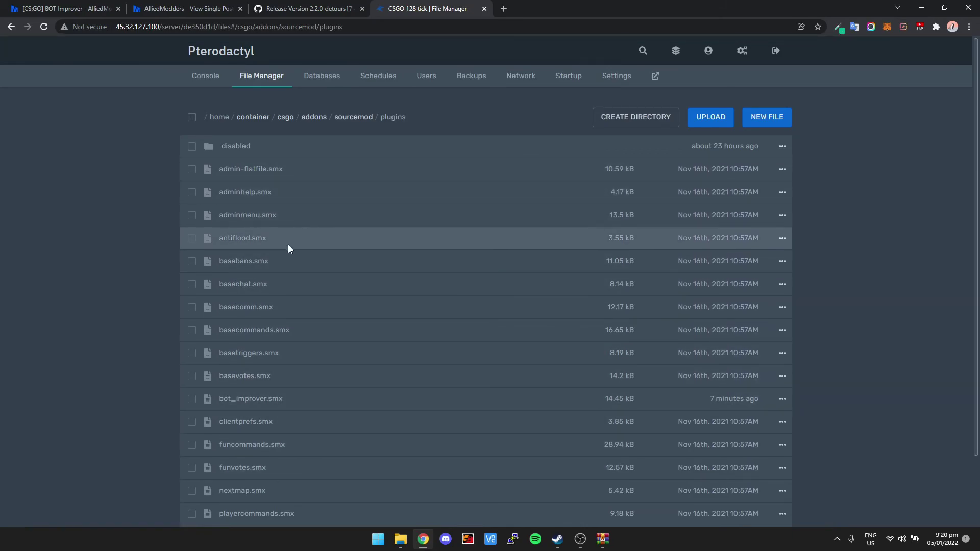
key(alt+Left)
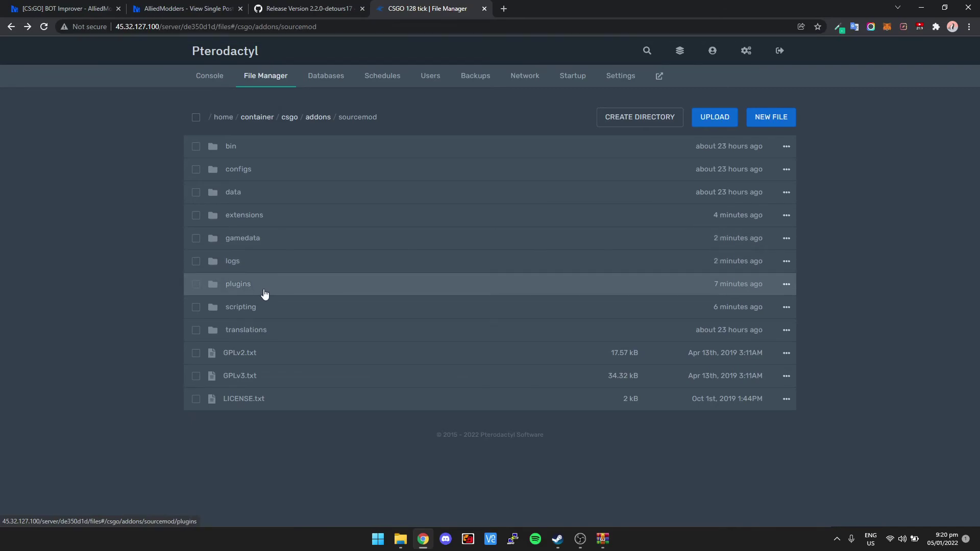
click(267, 309)
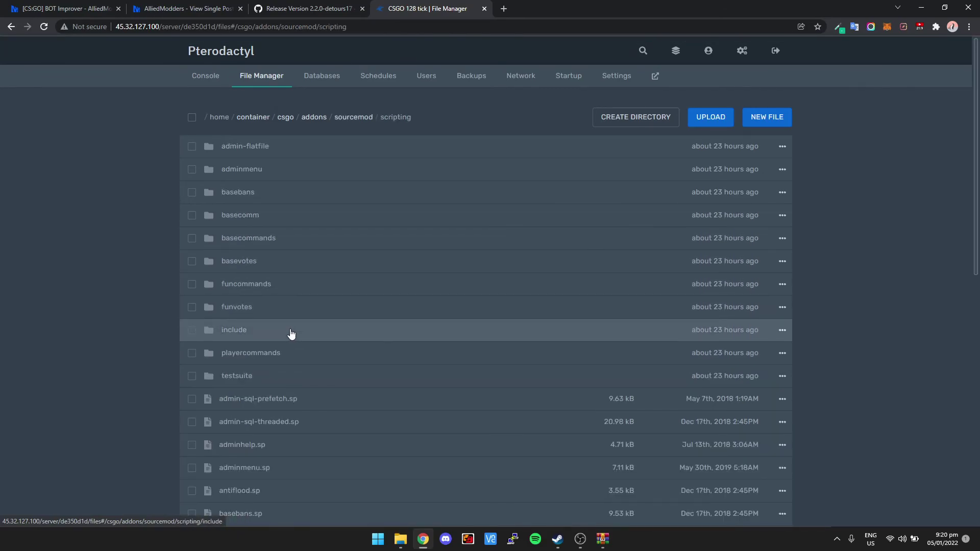
scroll(292, 336, down, 2)
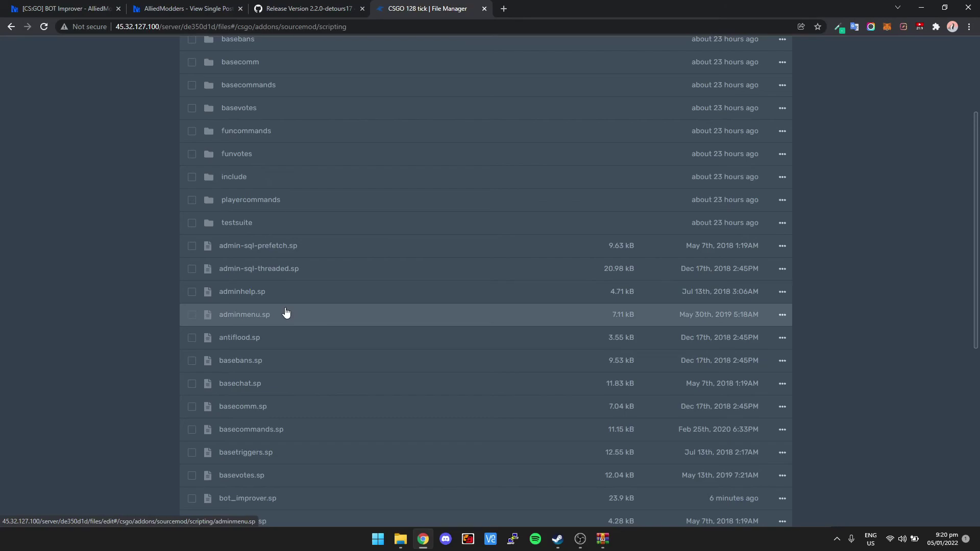
key(alt+Left)
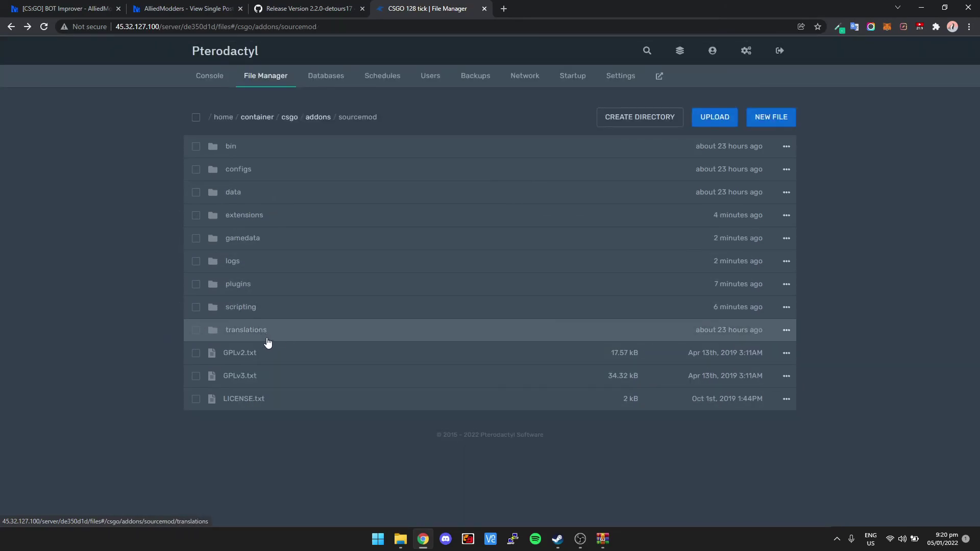
click(265, 334)
scroll(303, 310, down, 4)
scroll(302, 310, down, 5)
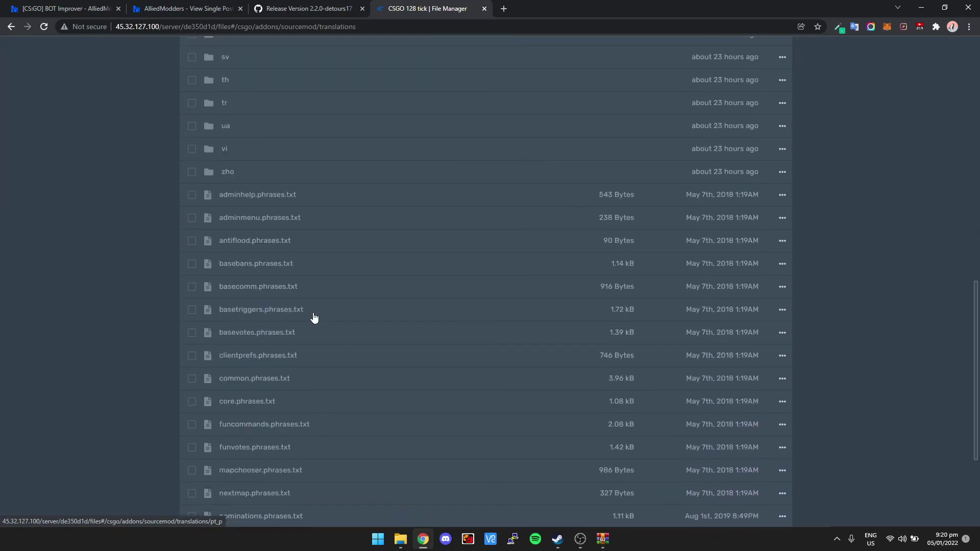
click(291, 307)
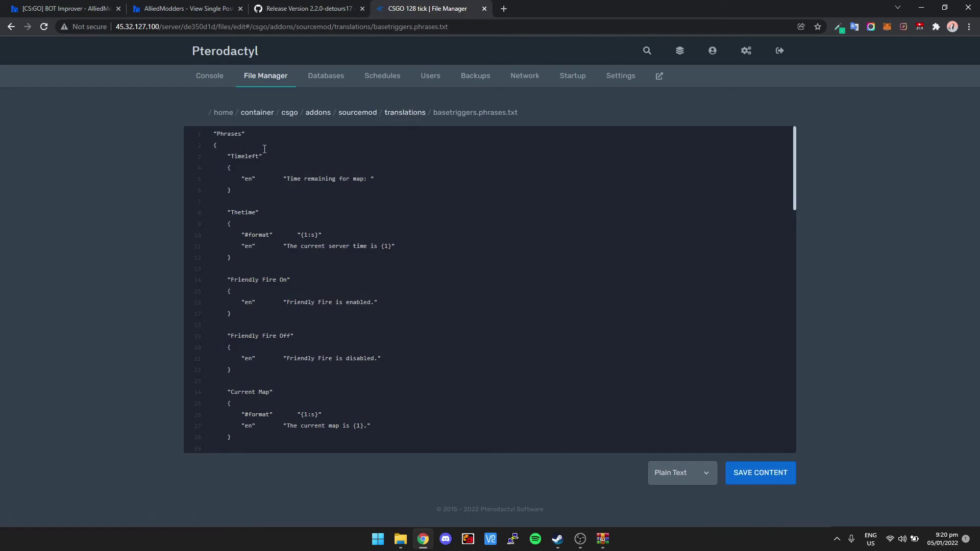
click(408, 113)
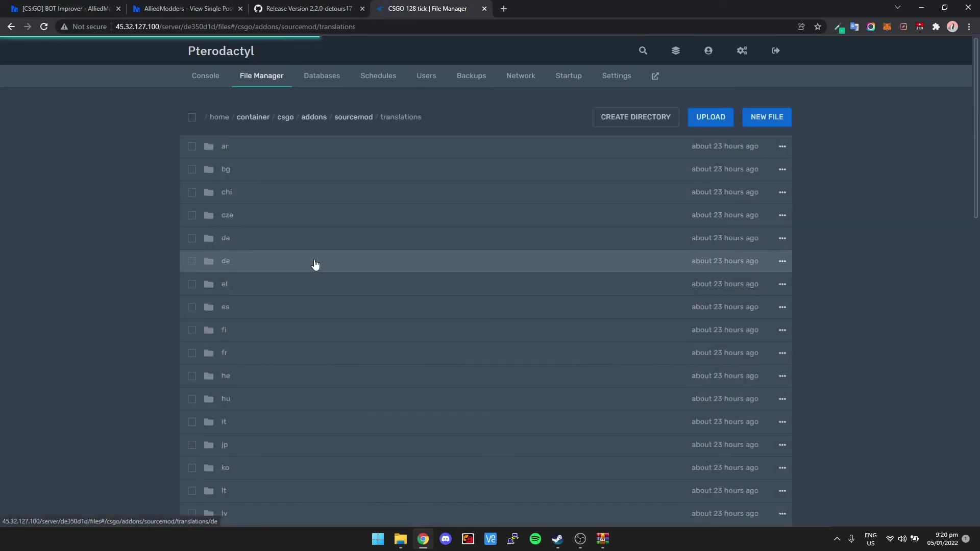
click(346, 119)
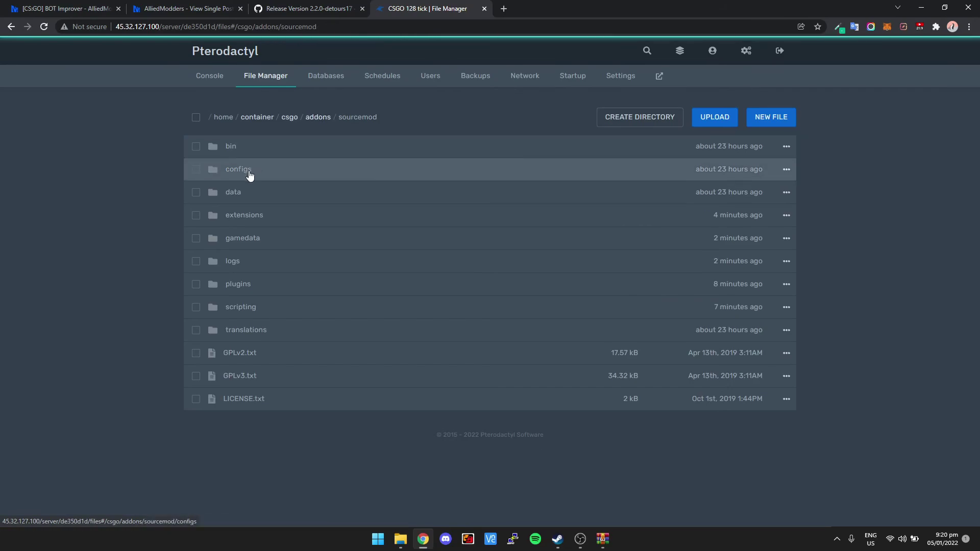